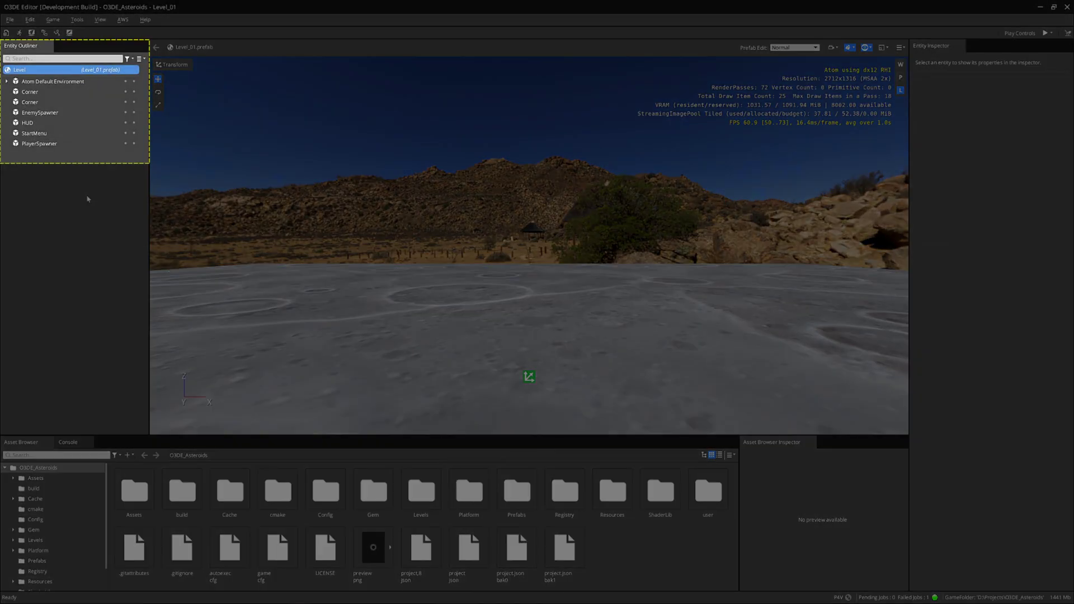
Select the HUD entity to show its UI Canvas Asset Ref and Script Canvas components.
left_click(38, 123)
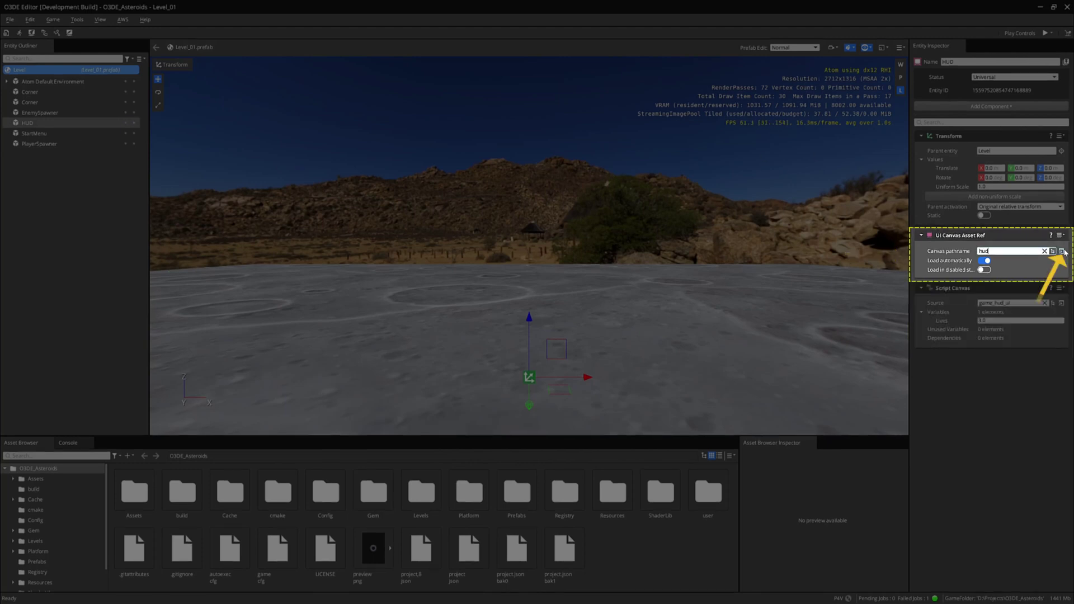
Open the hud canvas in the UI Editor and add an empty child element under Enemy.
left_click(1062, 251)
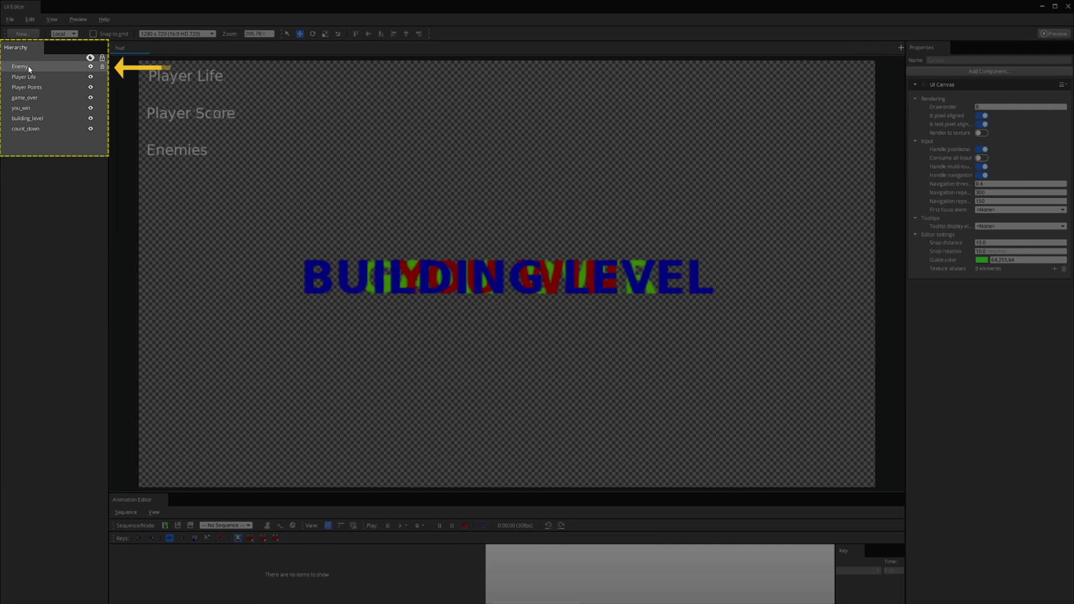
left_click(28, 67)
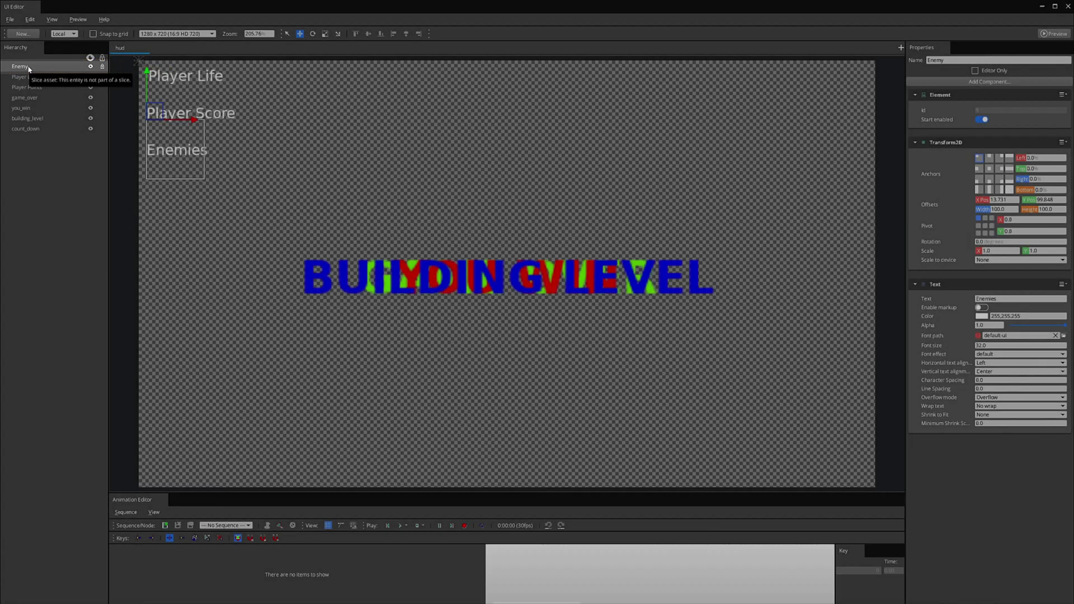
right_click(29, 69)
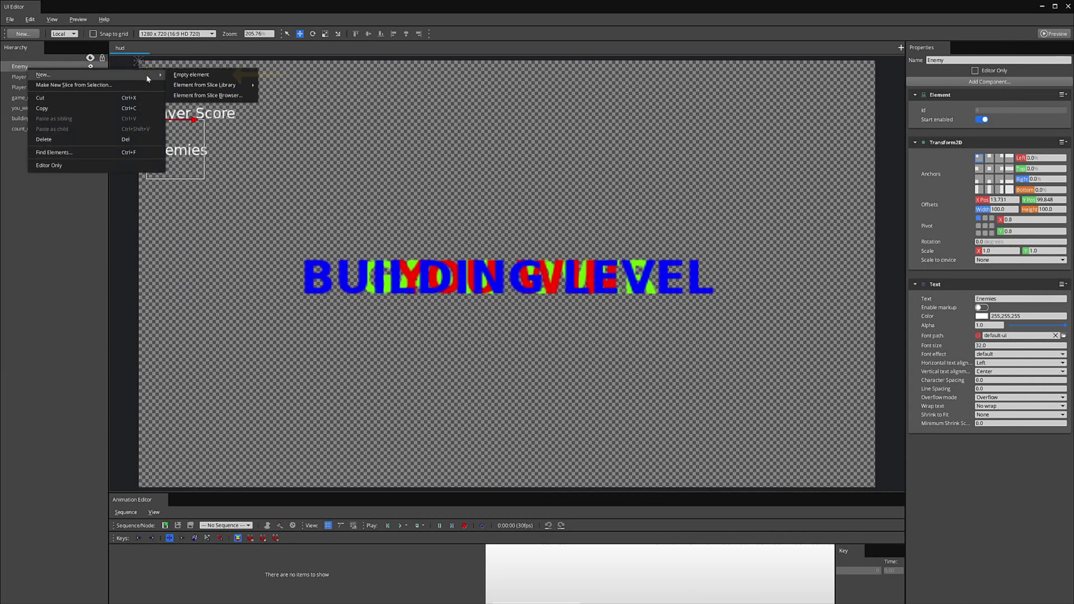
left_click(198, 80)
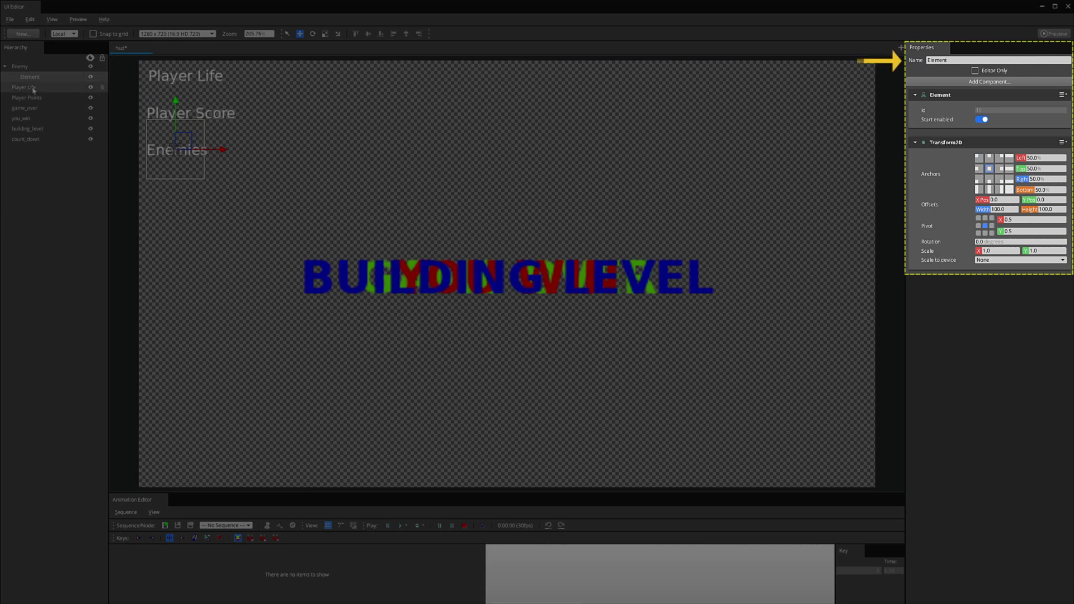
Rename the new empty element to 'enemies'.
left_click(1001, 60)
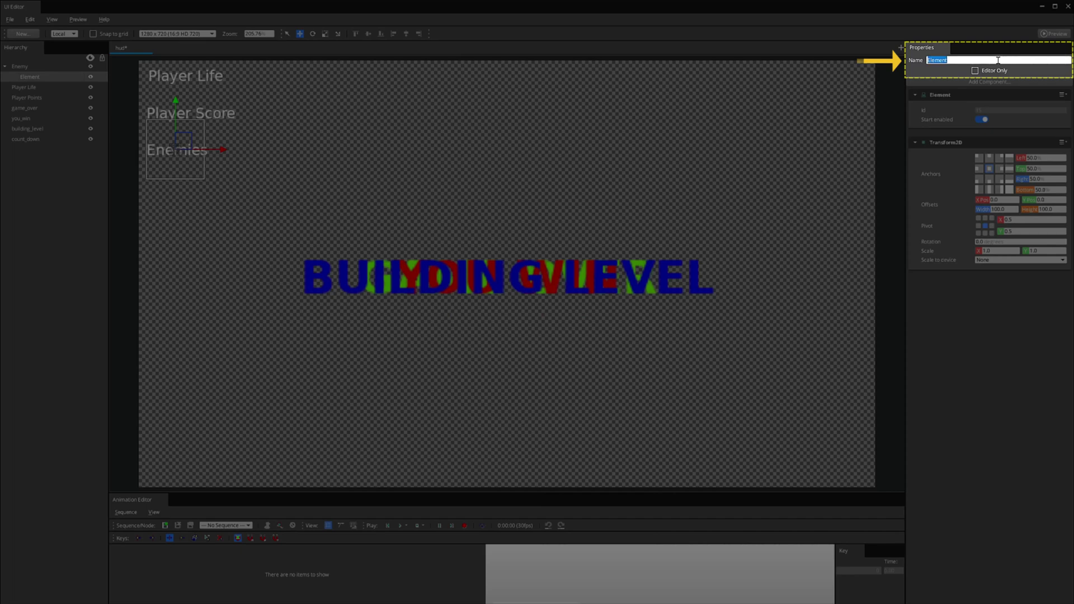
type("enemies")
left_click(988, 82)
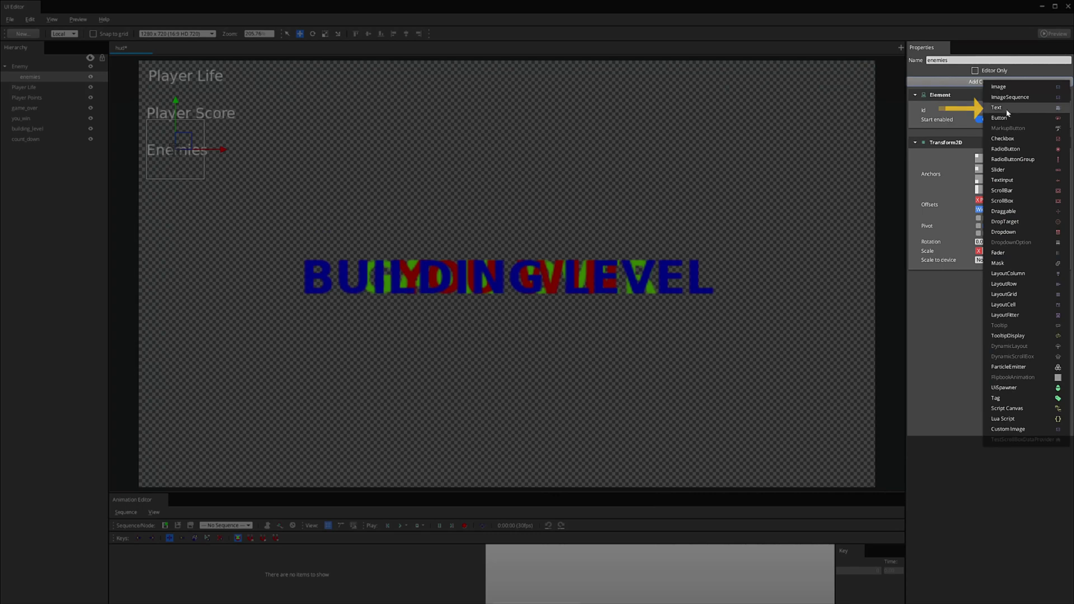
Add a Text component showing 0 in bright green (77,255,0).
left_click(1007, 109)
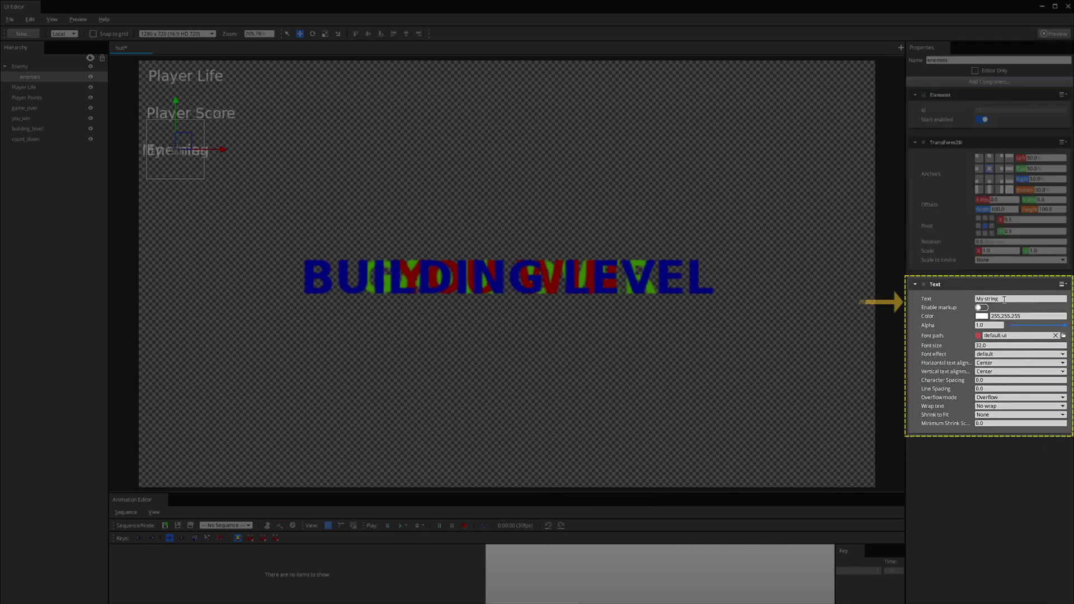
left_click(1004, 298)
type("0")
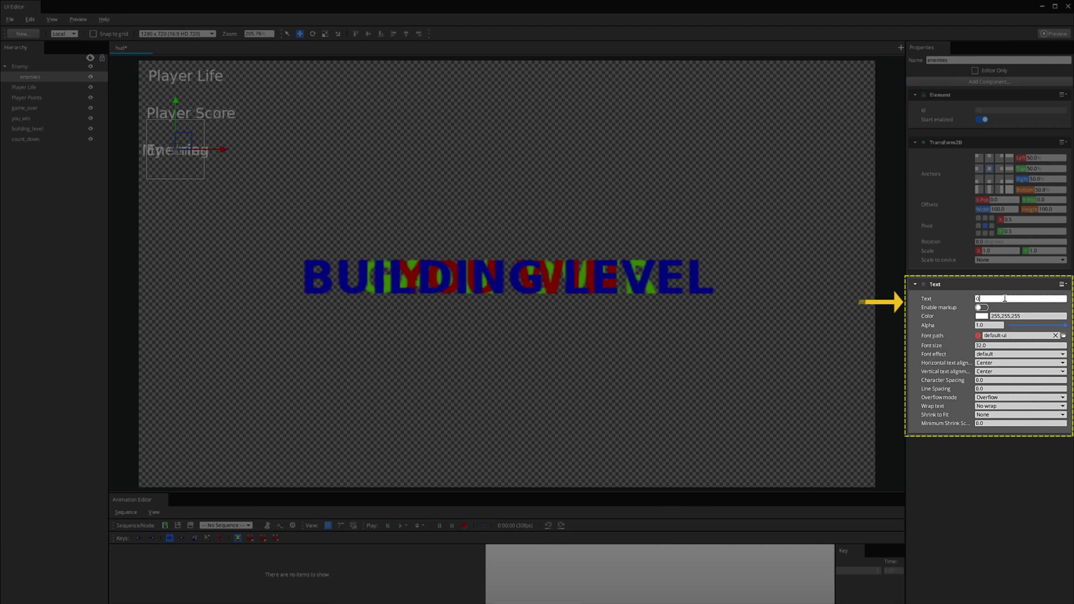
left_click(981, 317)
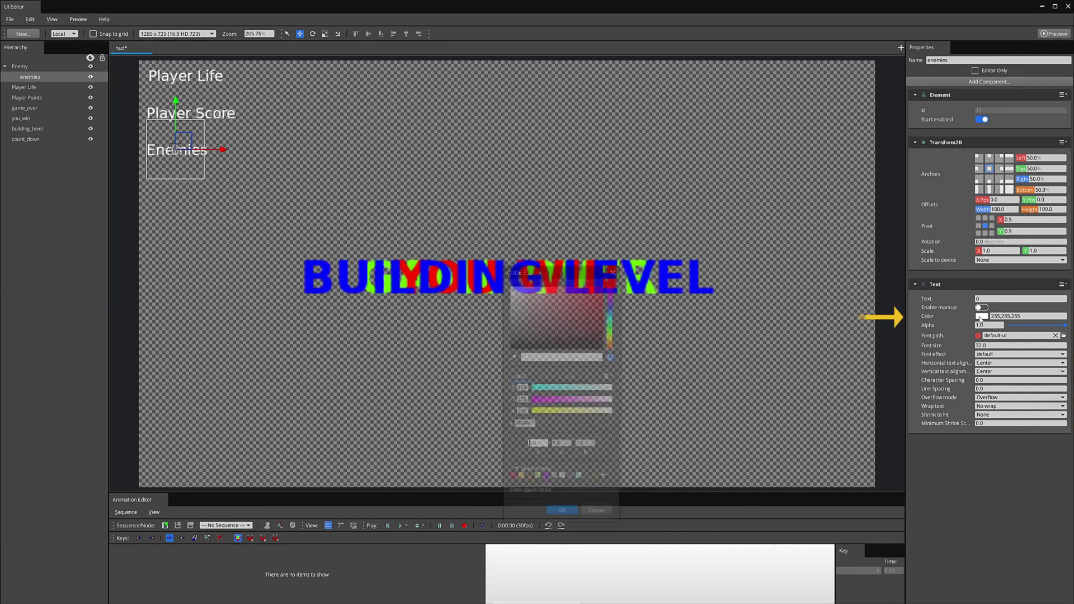
left_click(613, 332)
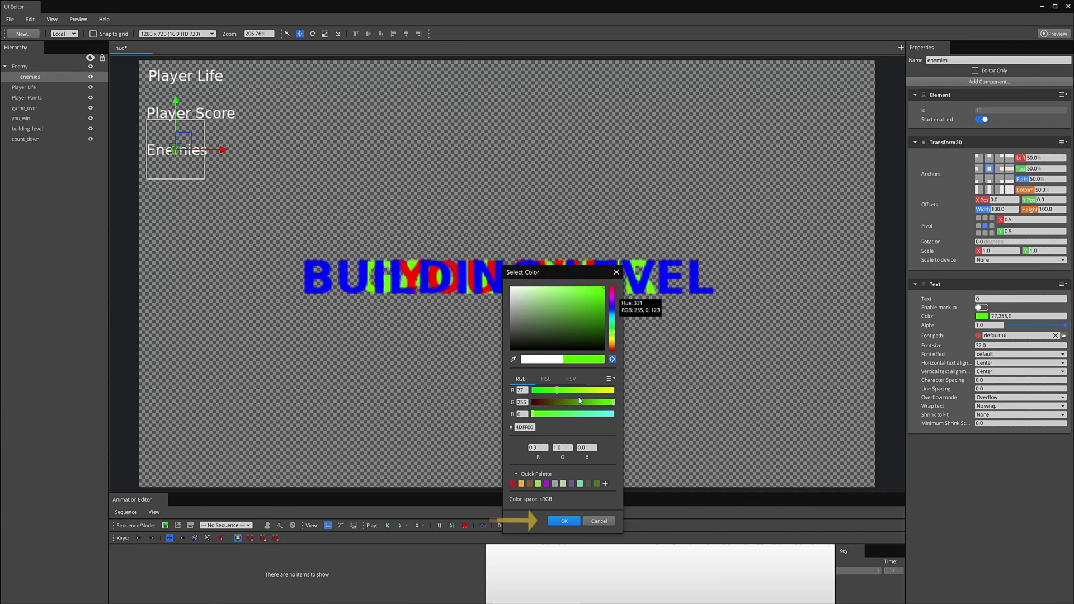
left_click(567, 521)
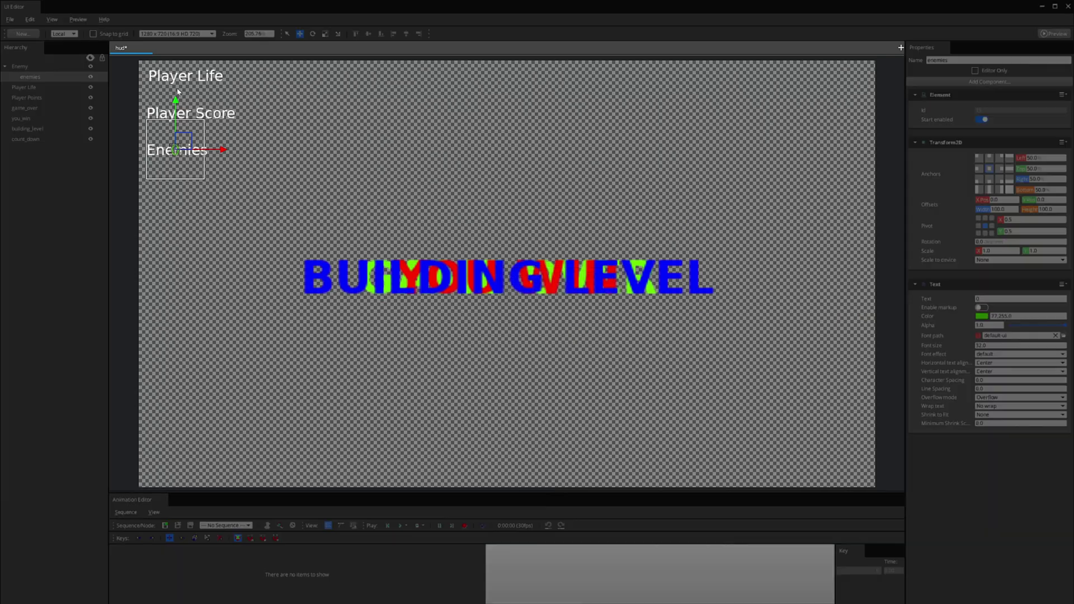
Place the counter just right of the Enemies label, with left horizontal text alignment.
mouse_move(175, 101)
left_mouse_down()
mouse_move(201, 30)
mouse_move(188, 104)
left_mouse_up()
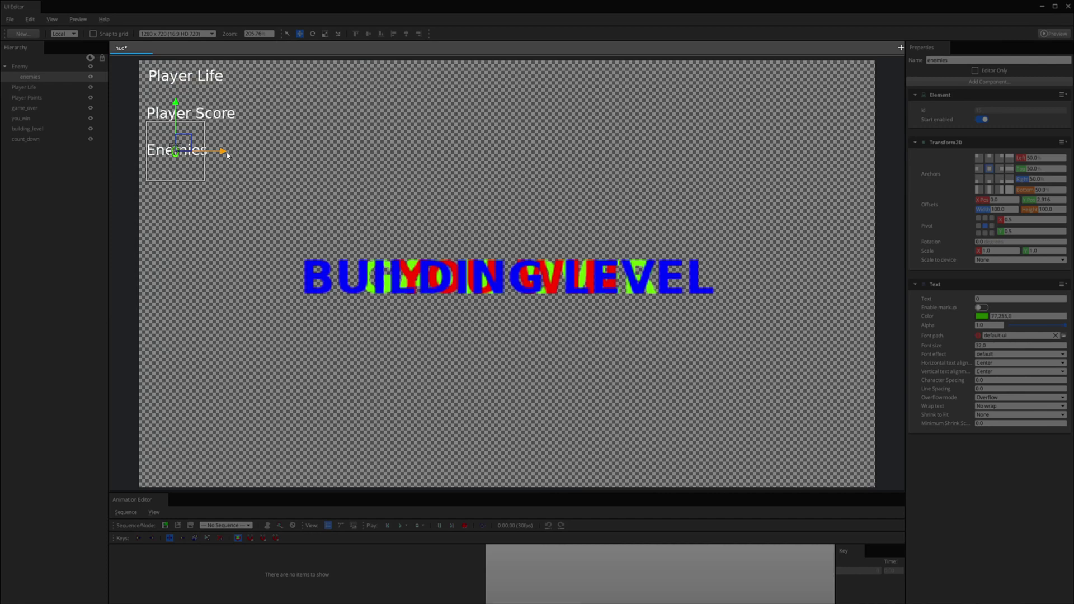
left_click_drag(223, 151, 271, 150)
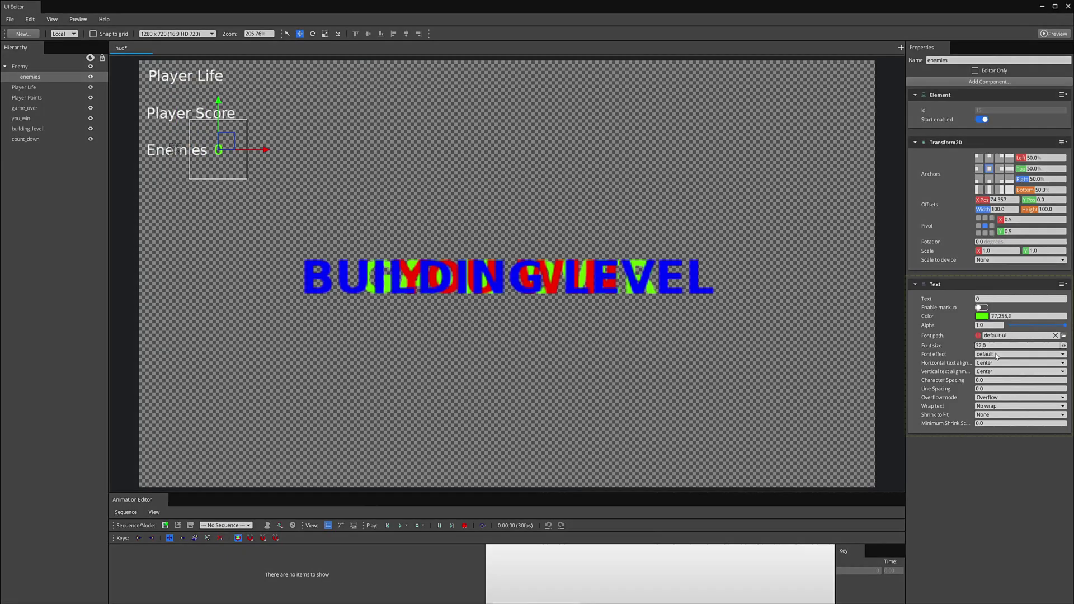
left_click(990, 364)
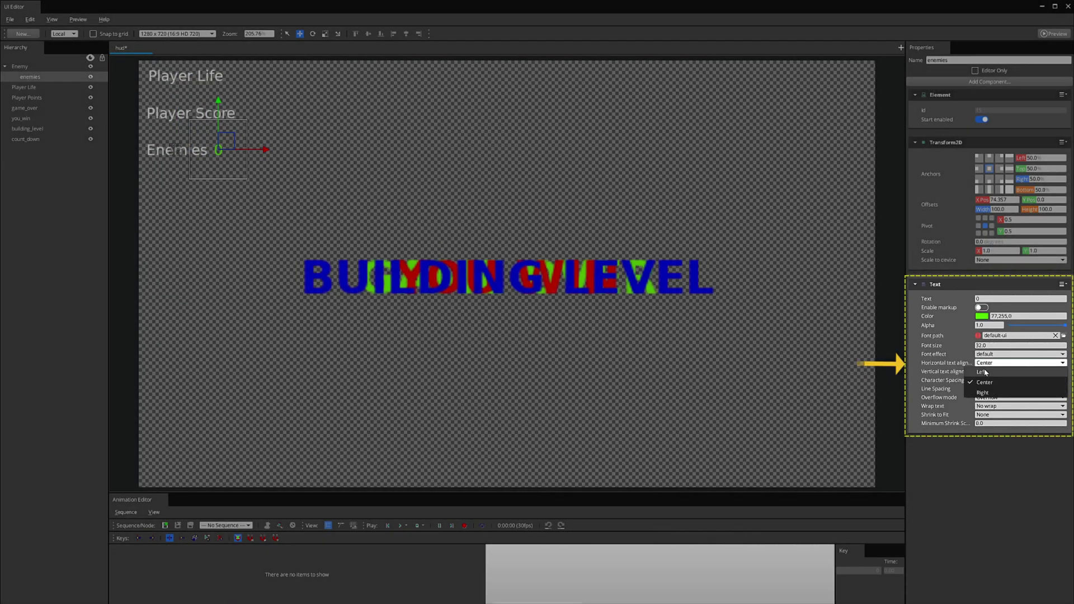
left_click(986, 373)
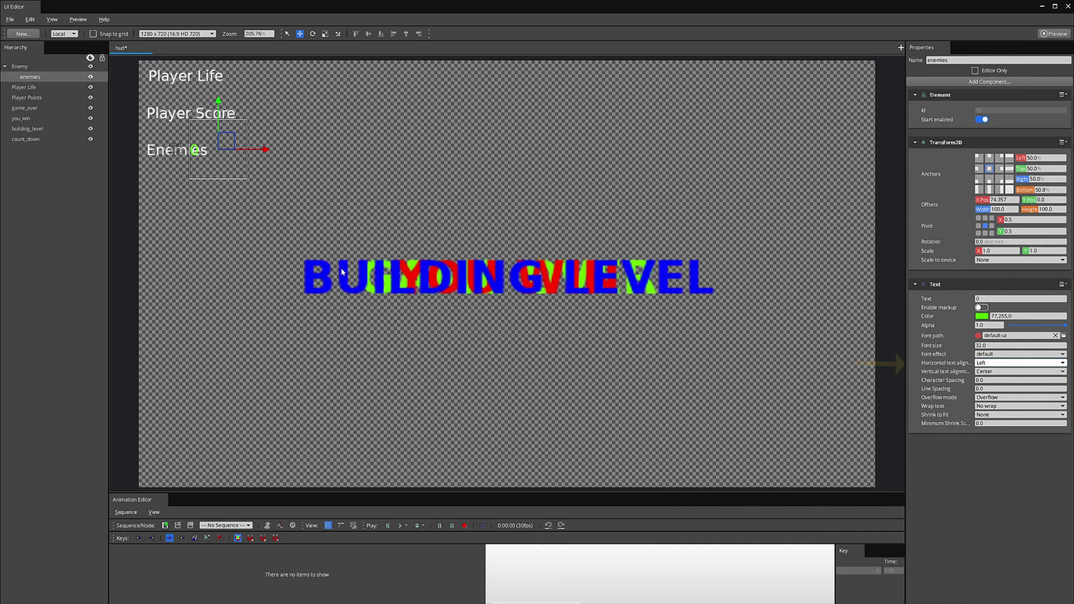
left_click_drag(267, 151, 286, 152)
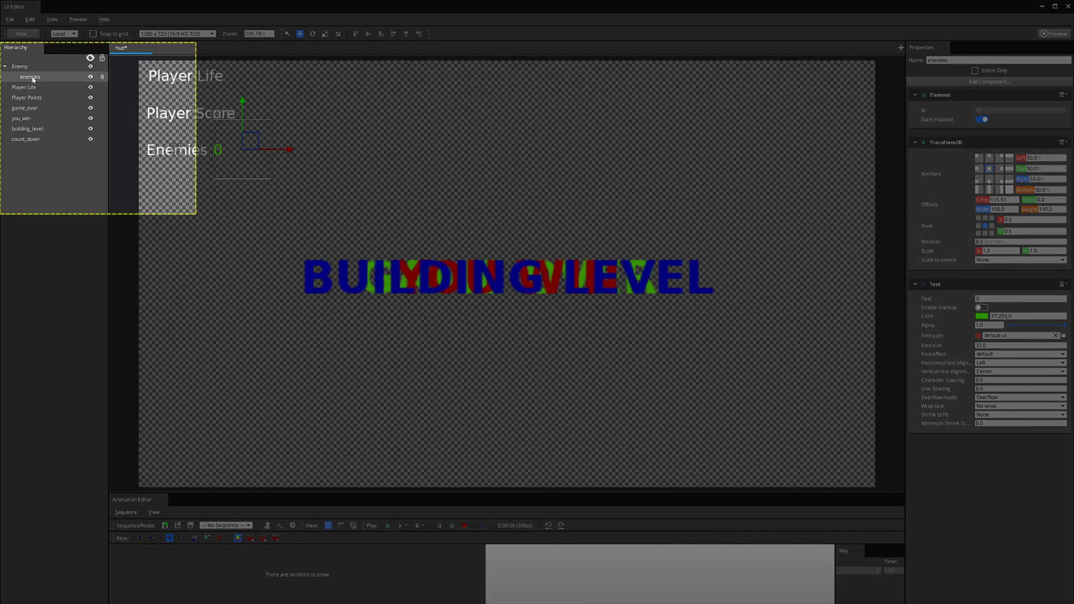
Copy the enemies counter and paste it as a child of Player Life.
right_click(32, 78)
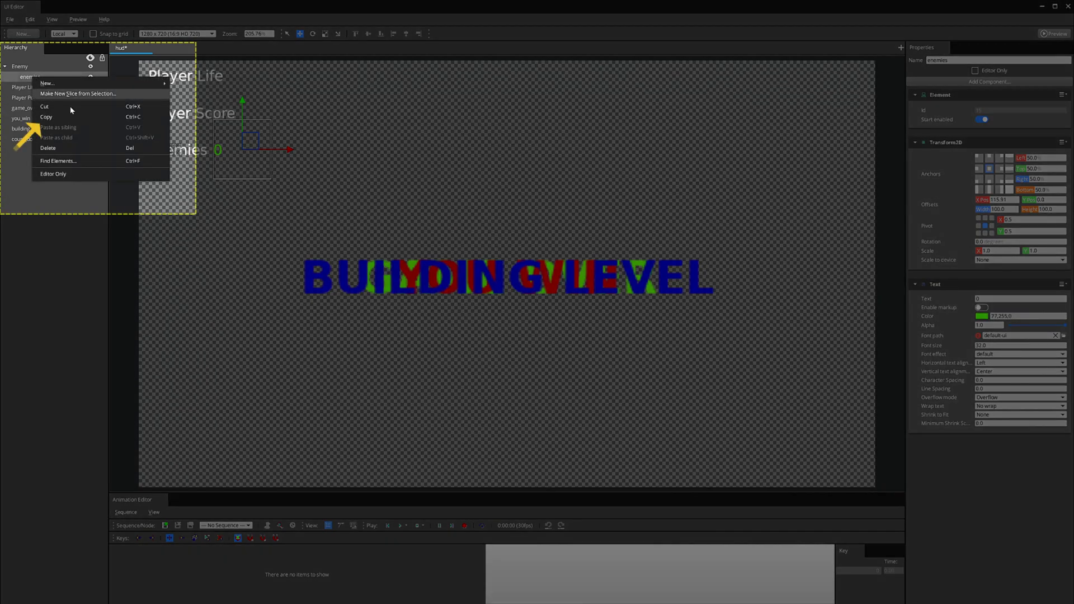
left_click(55, 114)
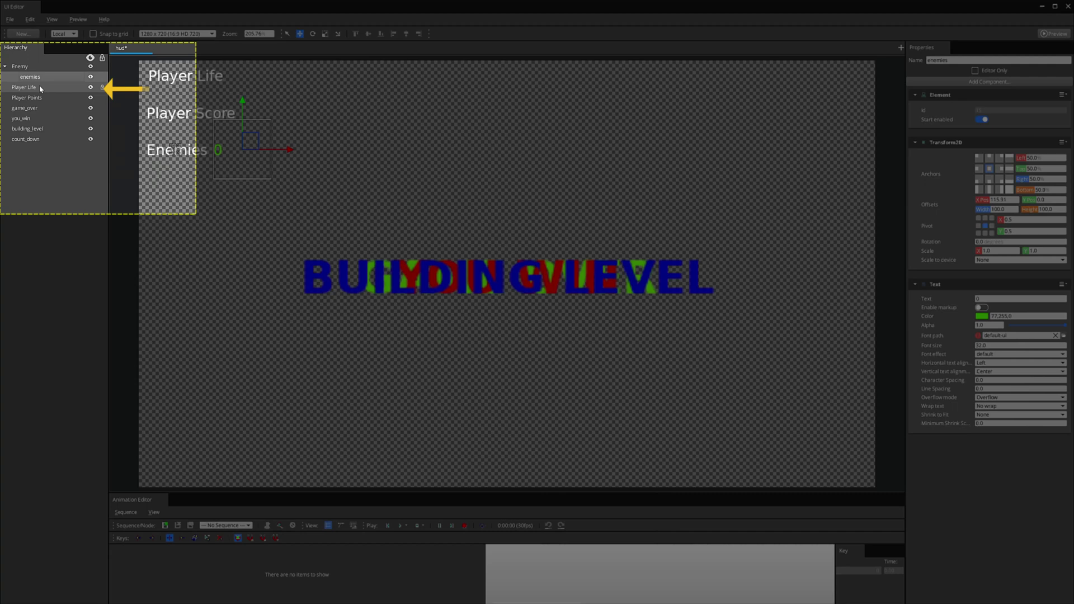
right_click(40, 86)
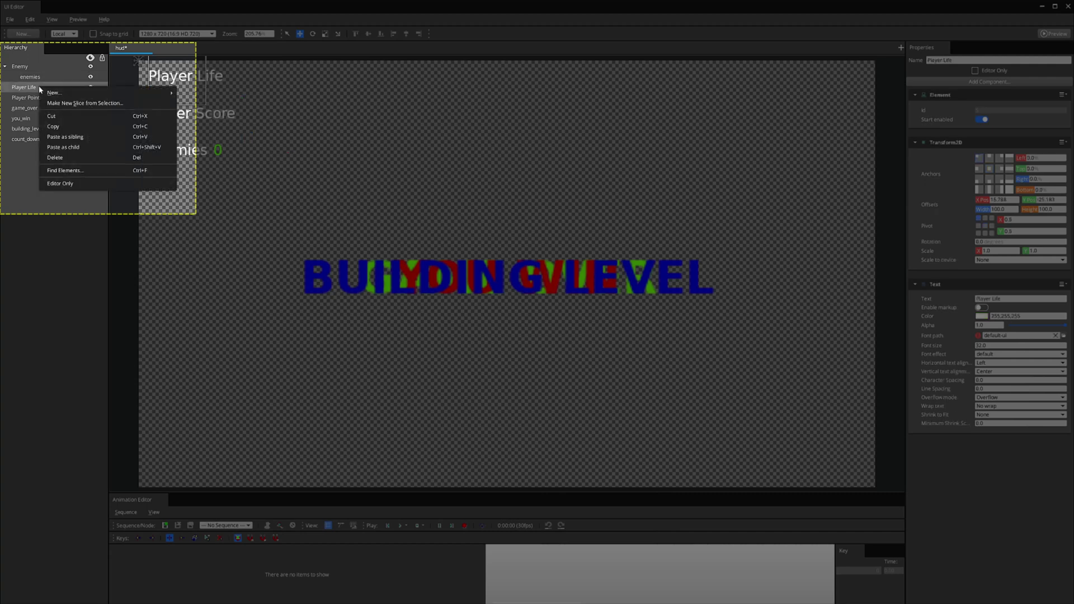
left_click(62, 146)
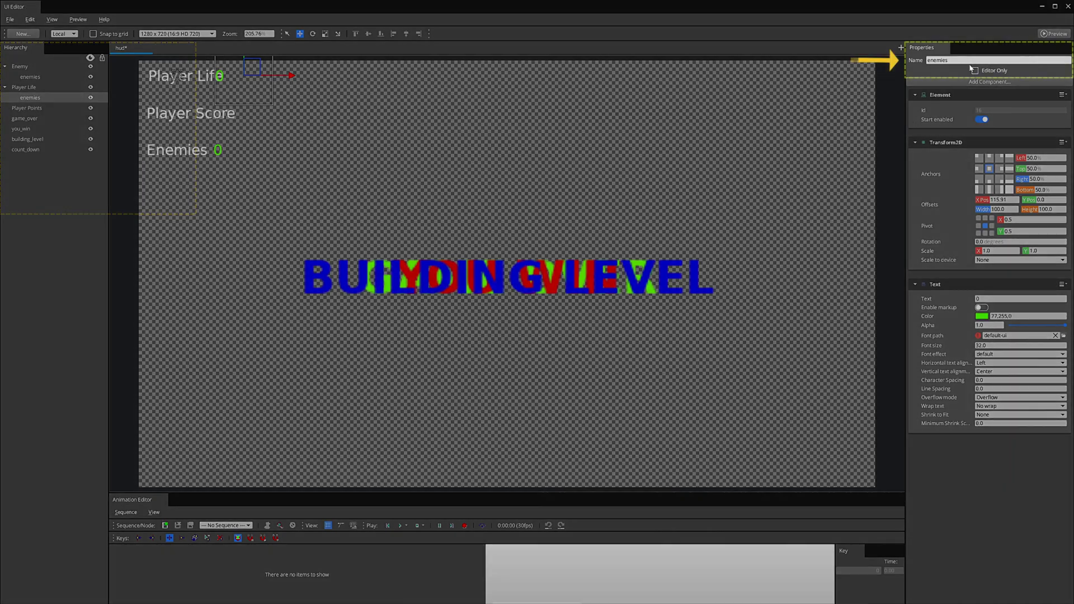
Rename the pasted copy to 'life' and move it right of the Player Life label.
left_click(969, 61)
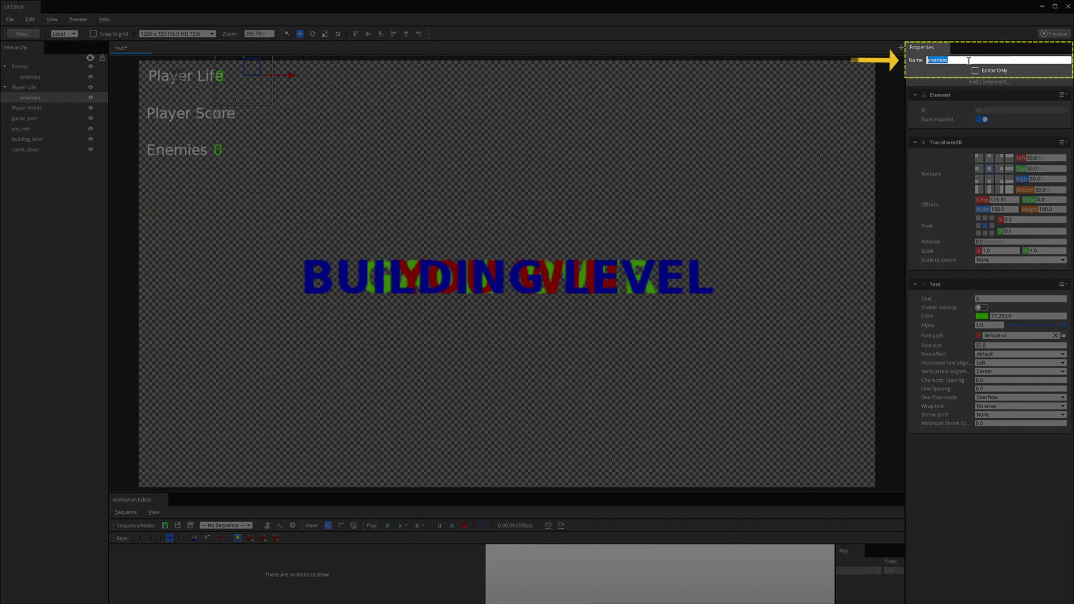
key("BackSpace")
key("Return")
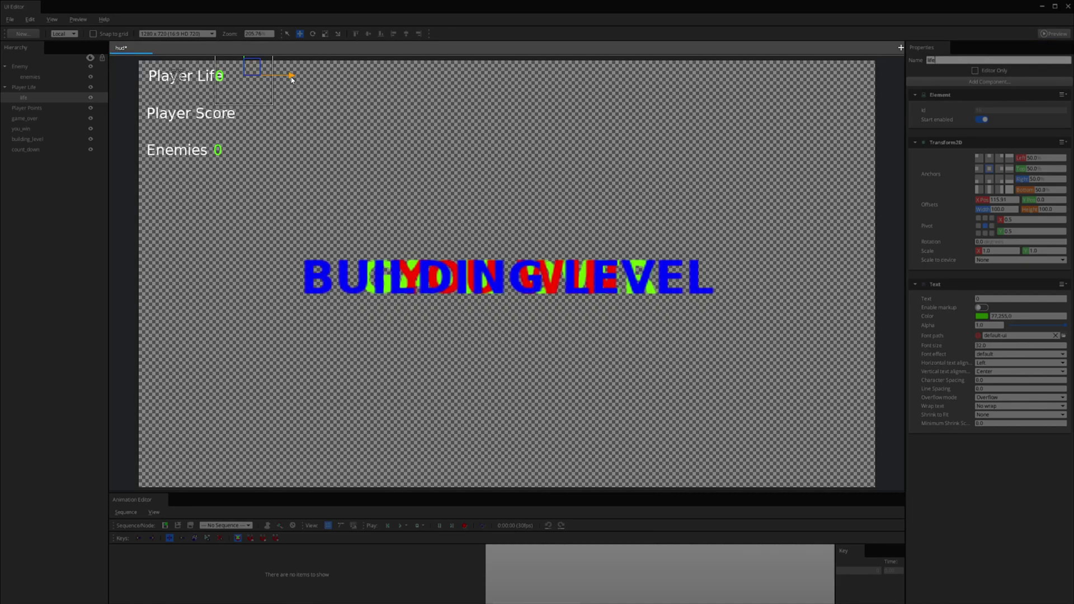
left_click_drag(292, 75, 307, 77)
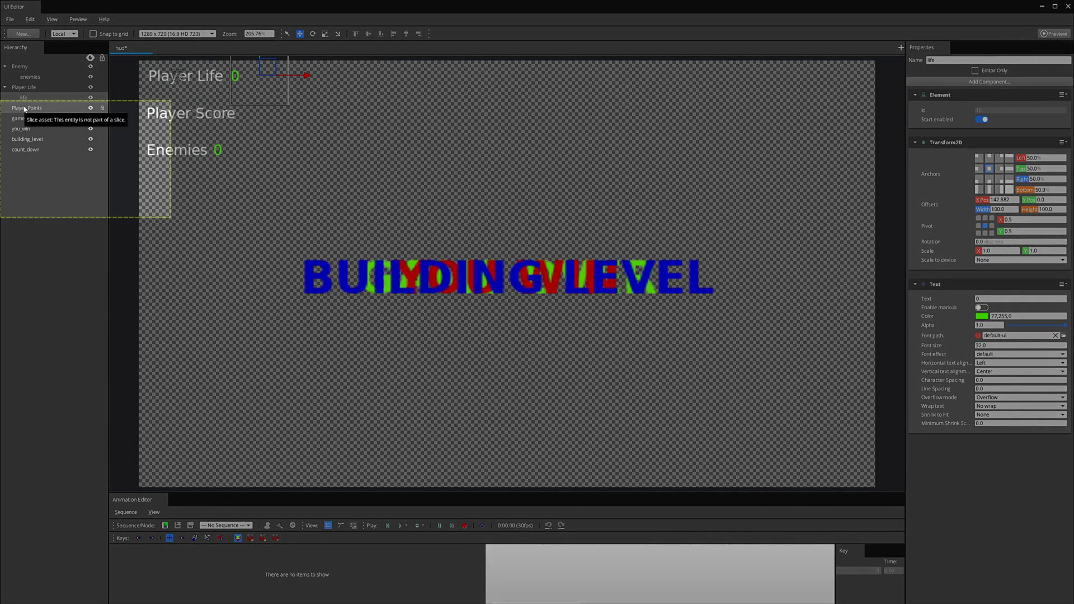
left_click(24, 108)
Paste a counter under Player Points named 'score', place it beside Player Score, and save the canvas.
right_click(25, 108)
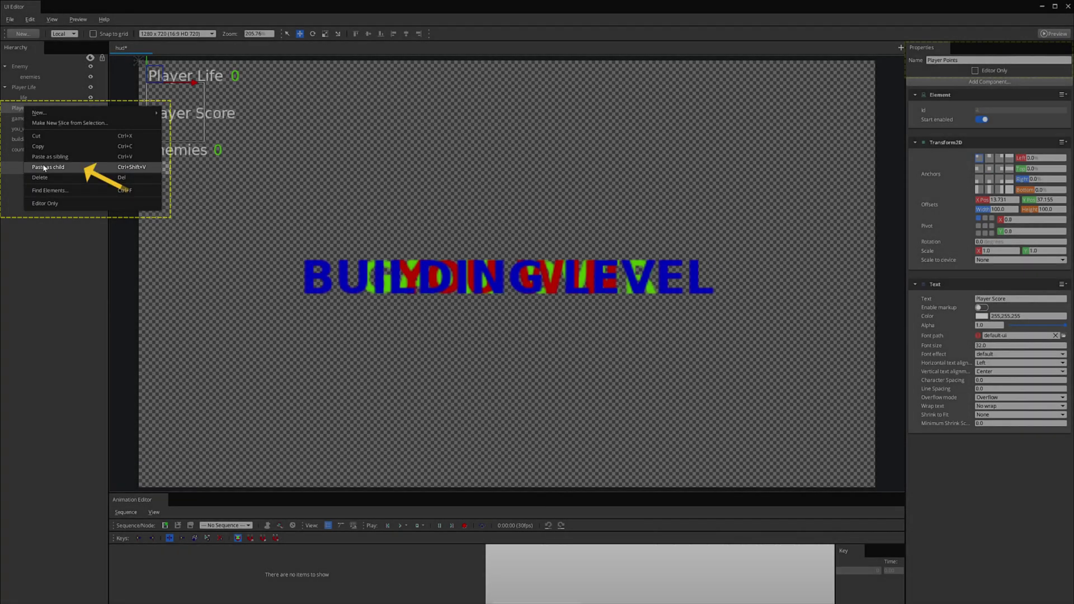
left_click(44, 167)
double_click(991, 60)
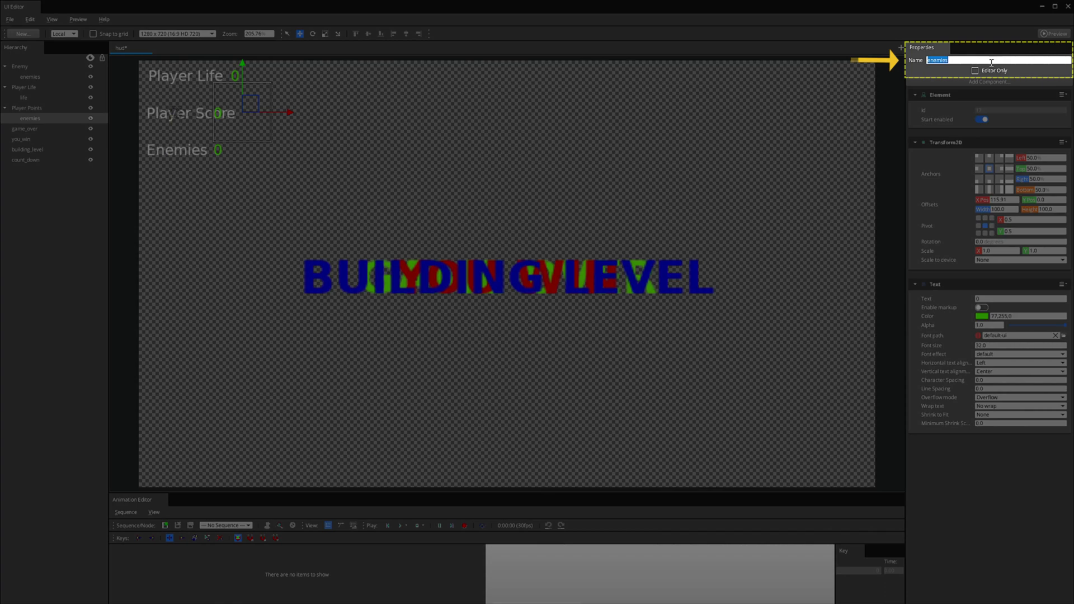
type("score")
key("Return")
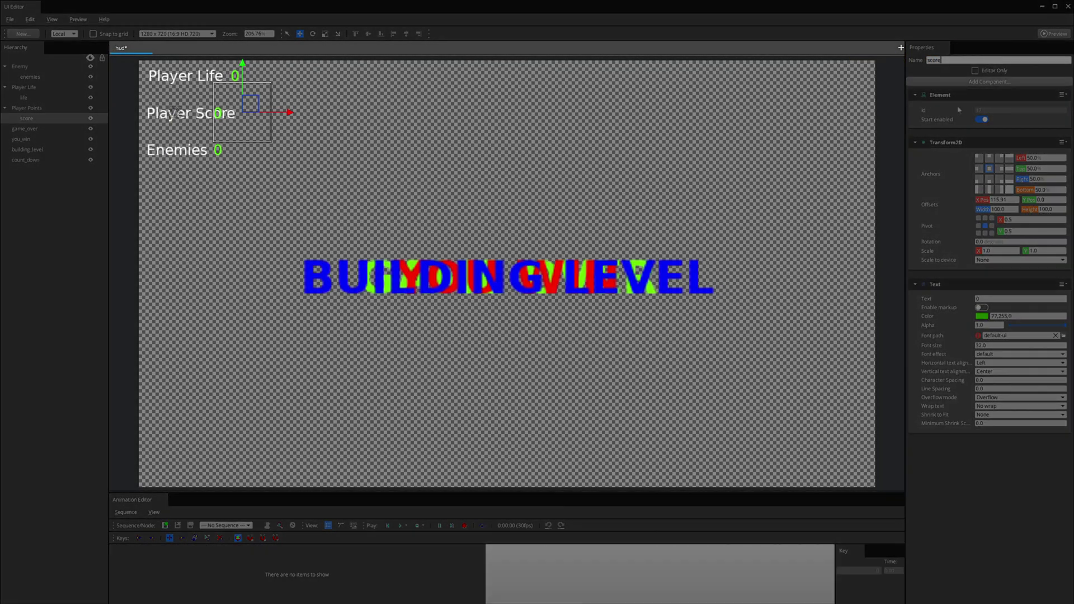
left_click_drag(278, 120, 306, 121)
left_click(90, 220)
key("ctrl+s")
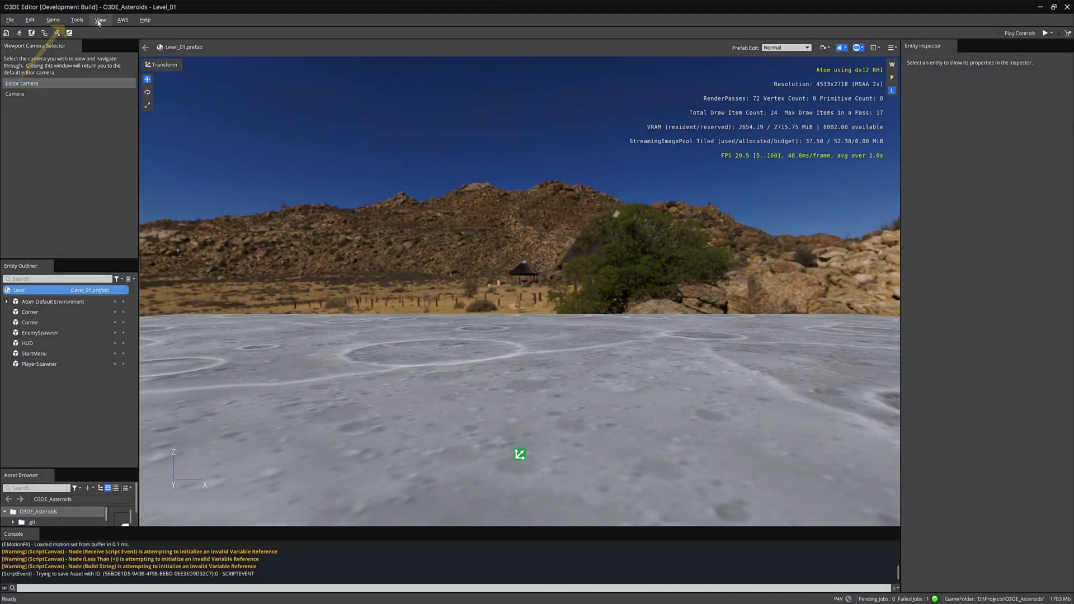
Create a new Script Events asset in the Asset Editor.
left_click(77, 20)
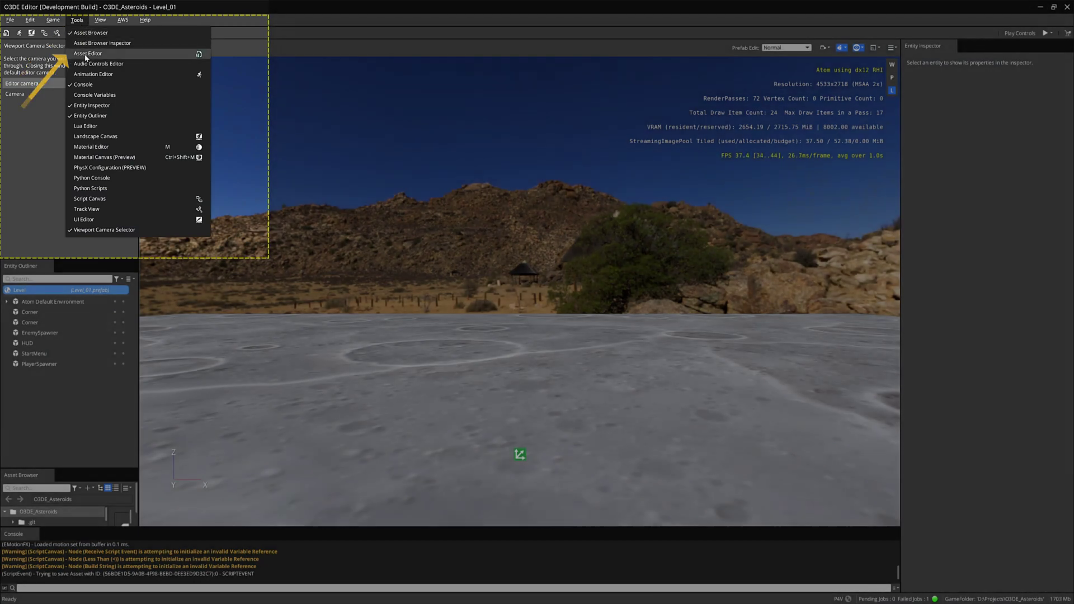
left_click(87, 54)
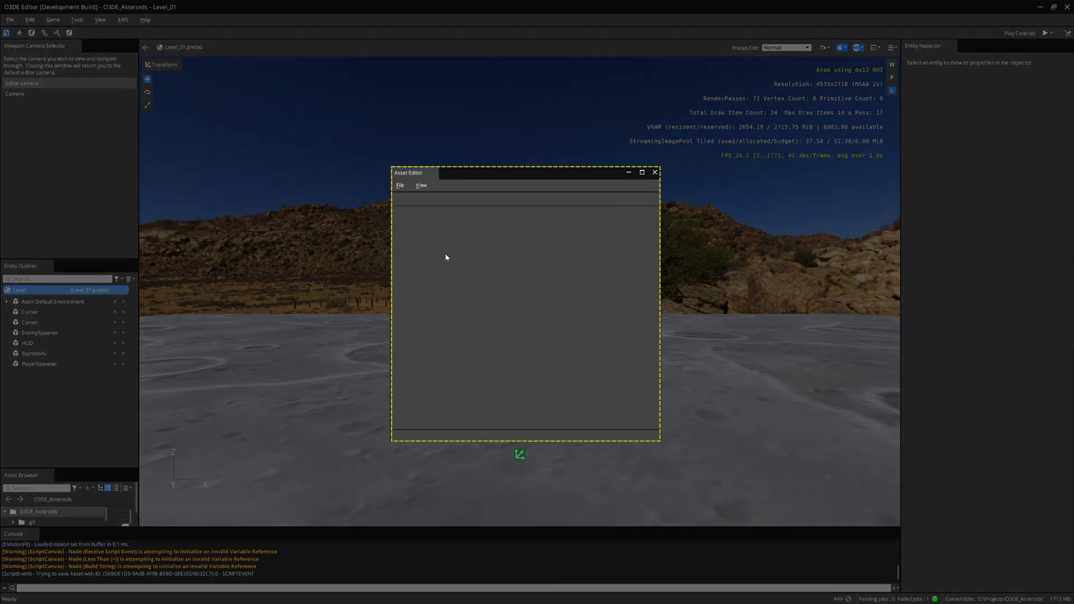
left_click(400, 186)
mouse_move(402, 198)
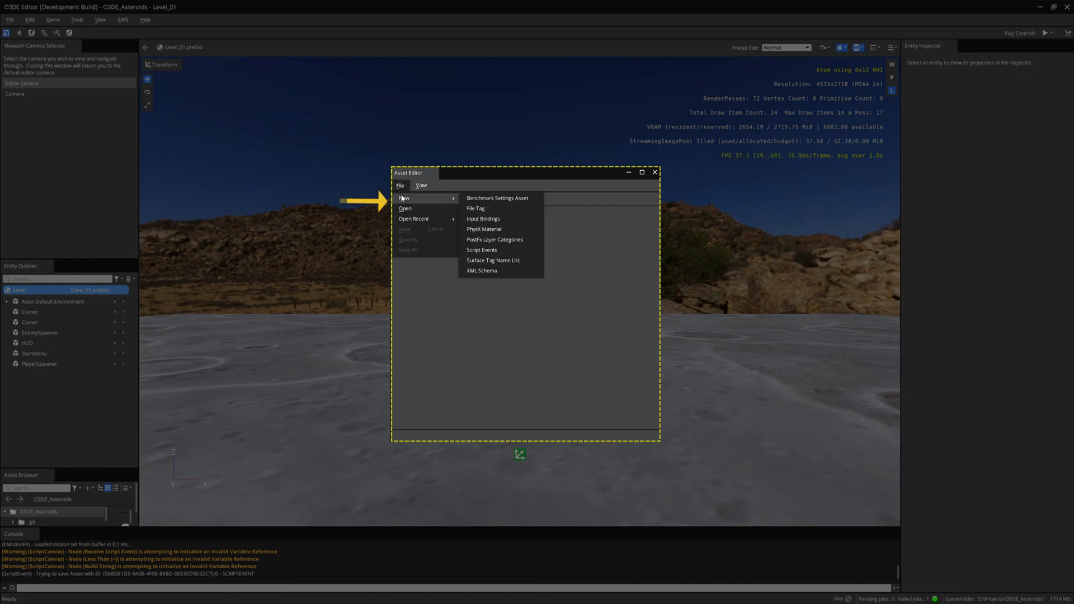
left_click(509, 253)
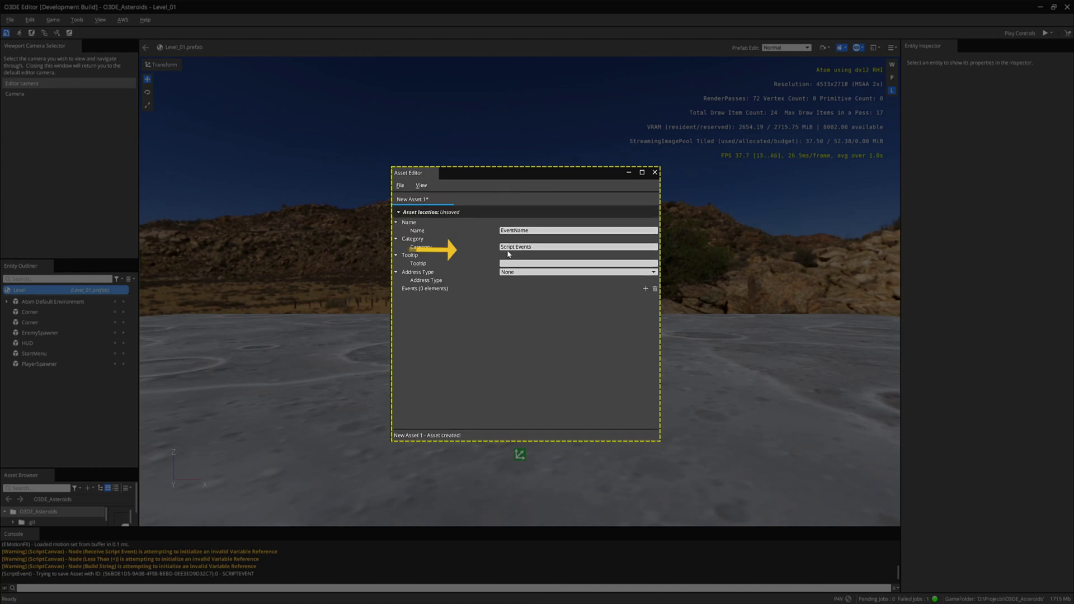
Name the asset EnemyCount with the tooltip 'Enemy Count'.
left_click(534, 231)
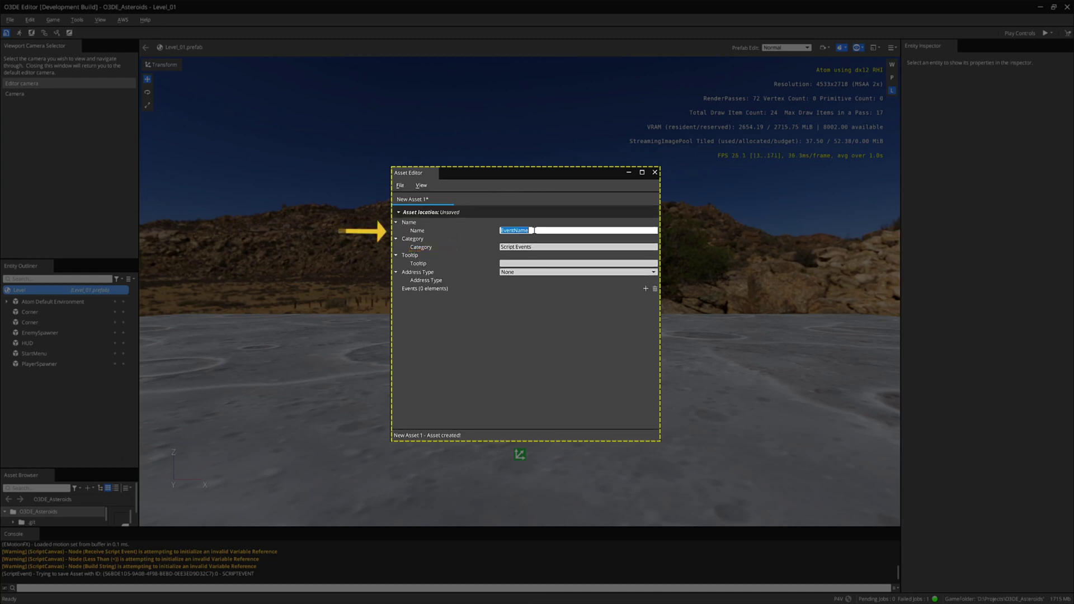
type("EnemyCount")
left_click(504, 263)
type("E")
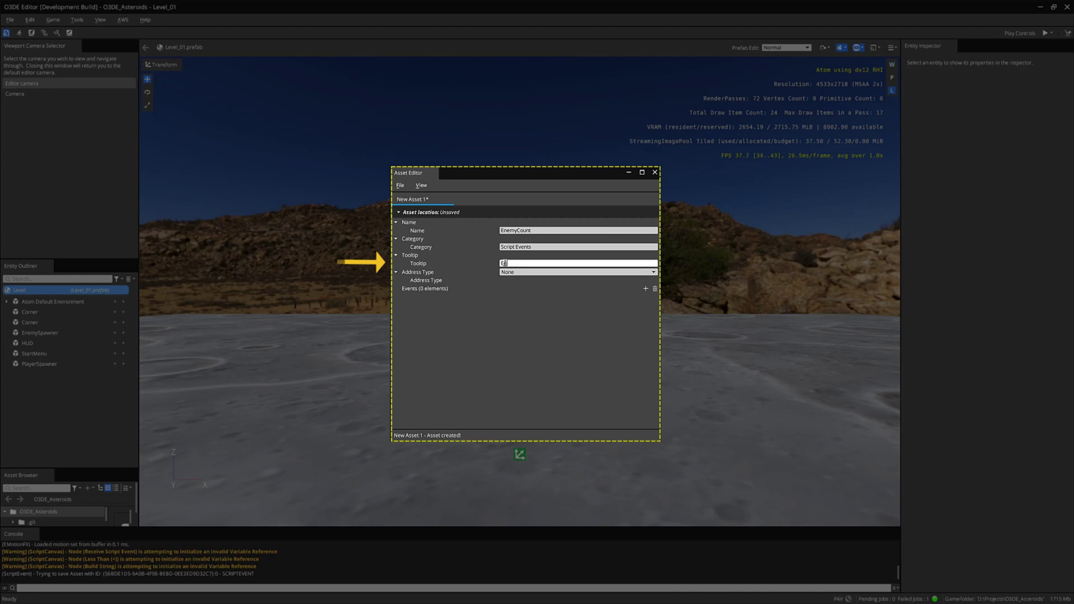
type("nemy Count")
Add an event named NumberOfEnemies with the tooltip 'Number of Enemies'.
left_click(645, 292)
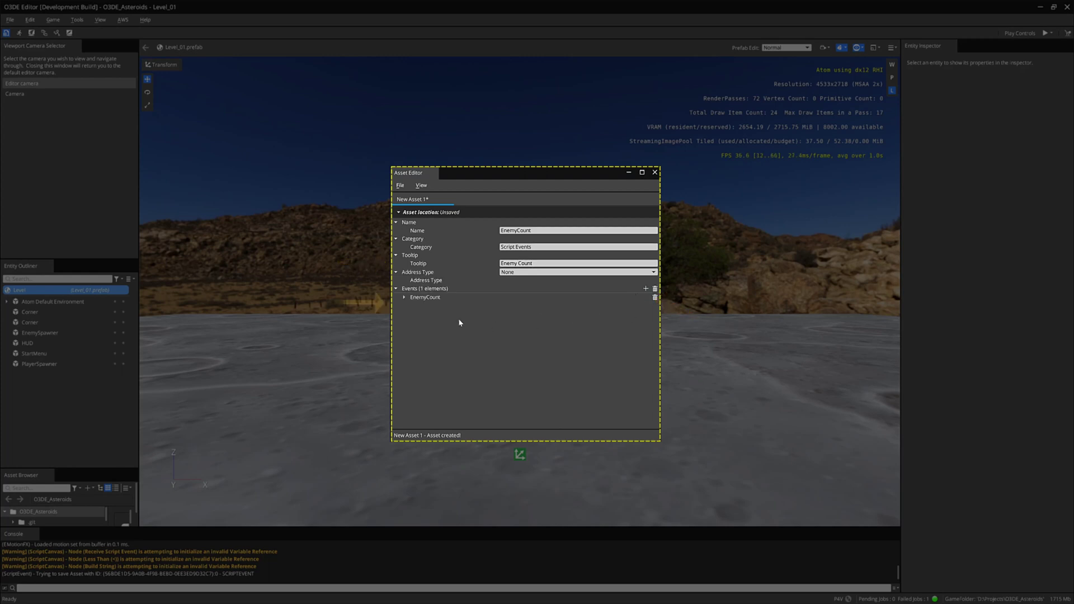
left_click(404, 297)
left_click(413, 306)
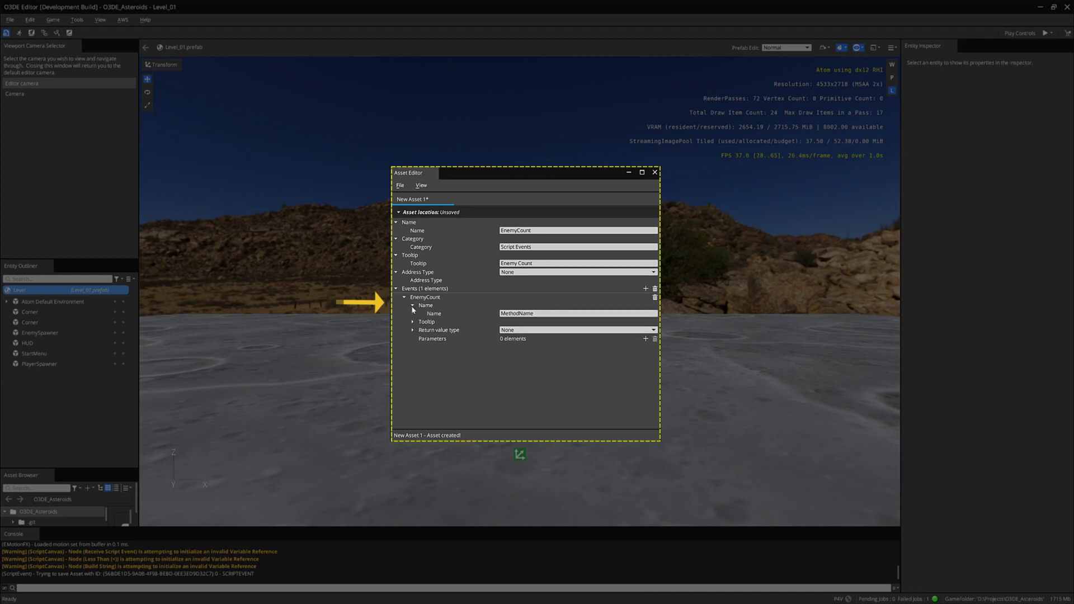
left_click(412, 322)
double_click(538, 314)
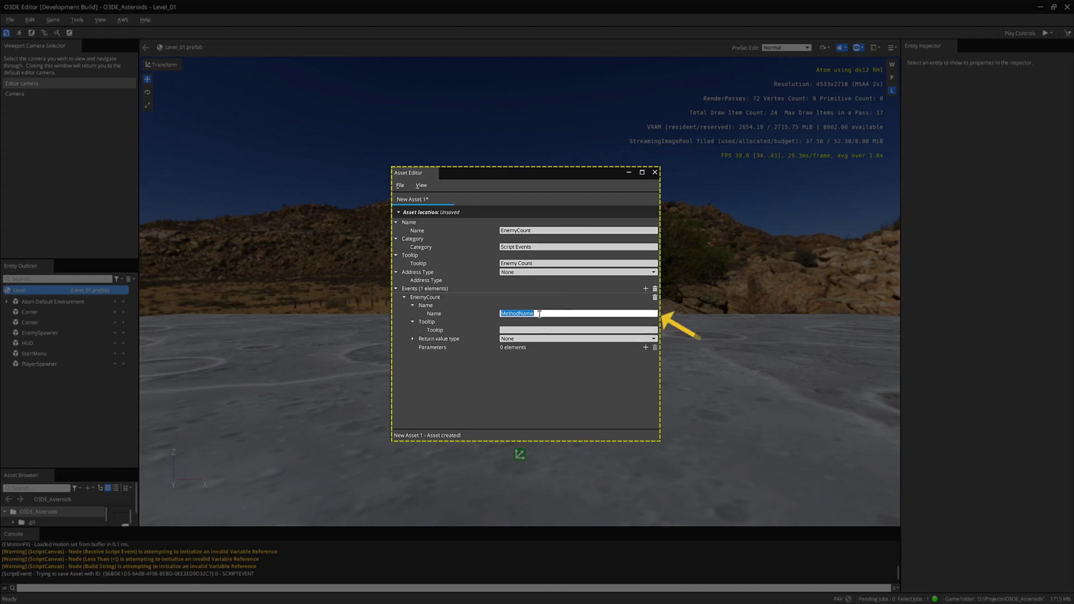
type("NumberOfEnemies")
left_click(509, 331)
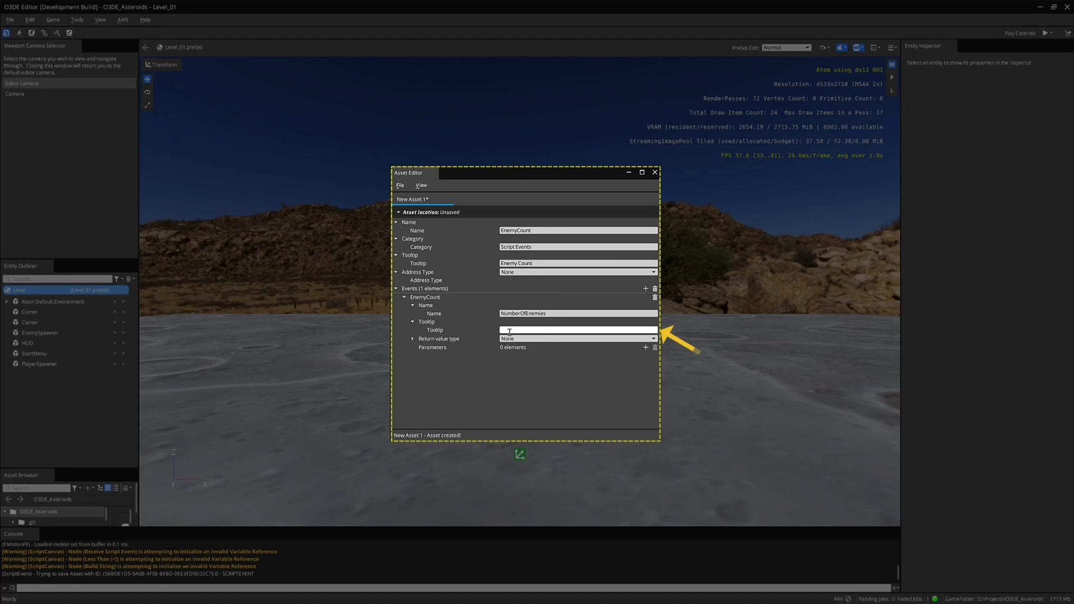
type("Number of Enemies")
Add a parameter to NumberOfEnemies and set its type to Number.
left_click(413, 339)
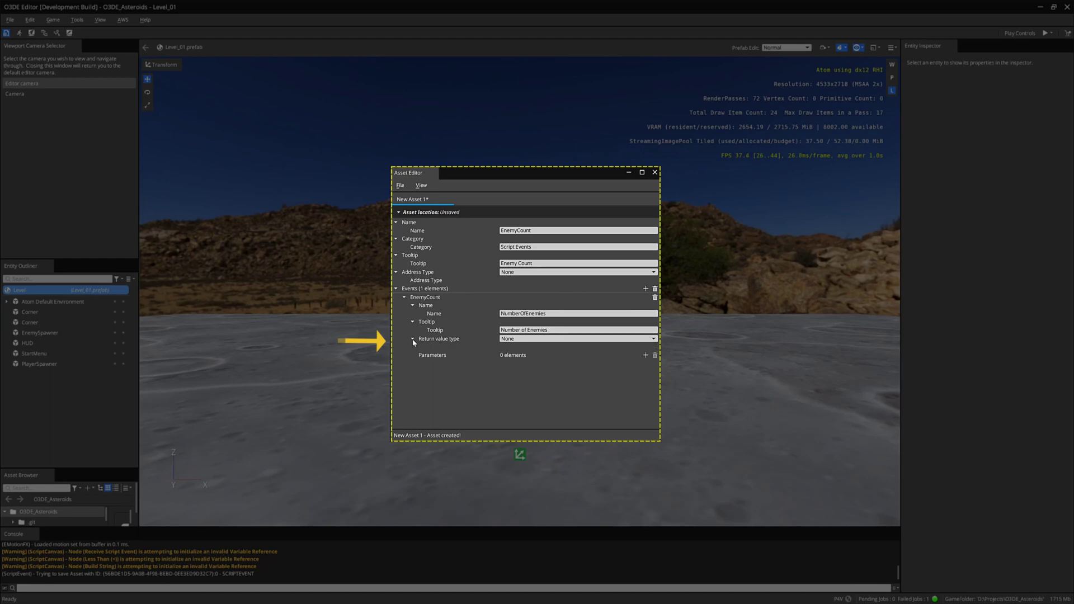
left_click(645, 355)
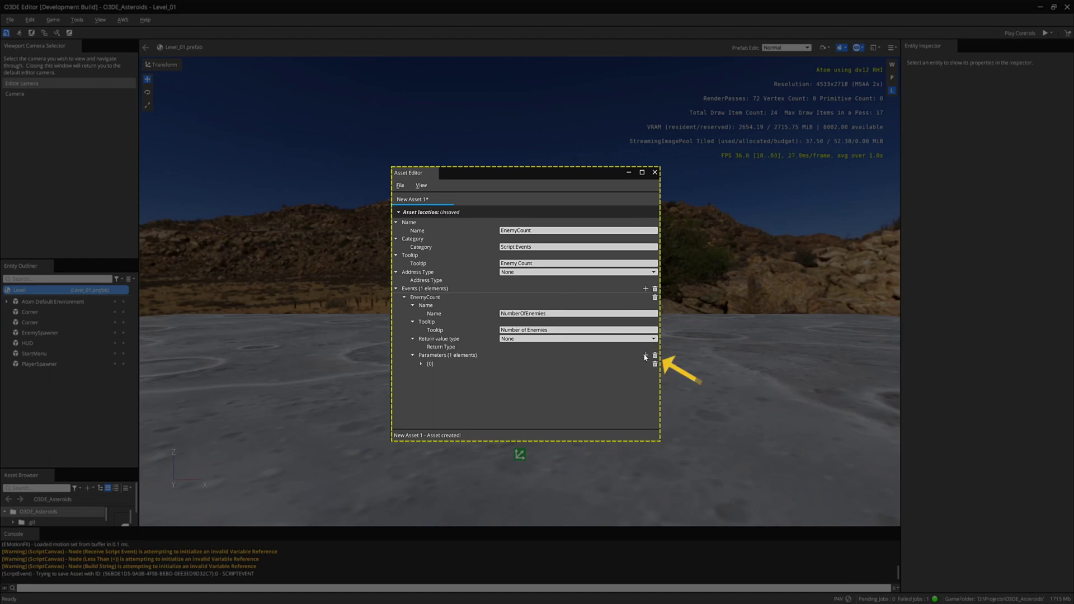
left_click(429, 372)
left_click(430, 388)
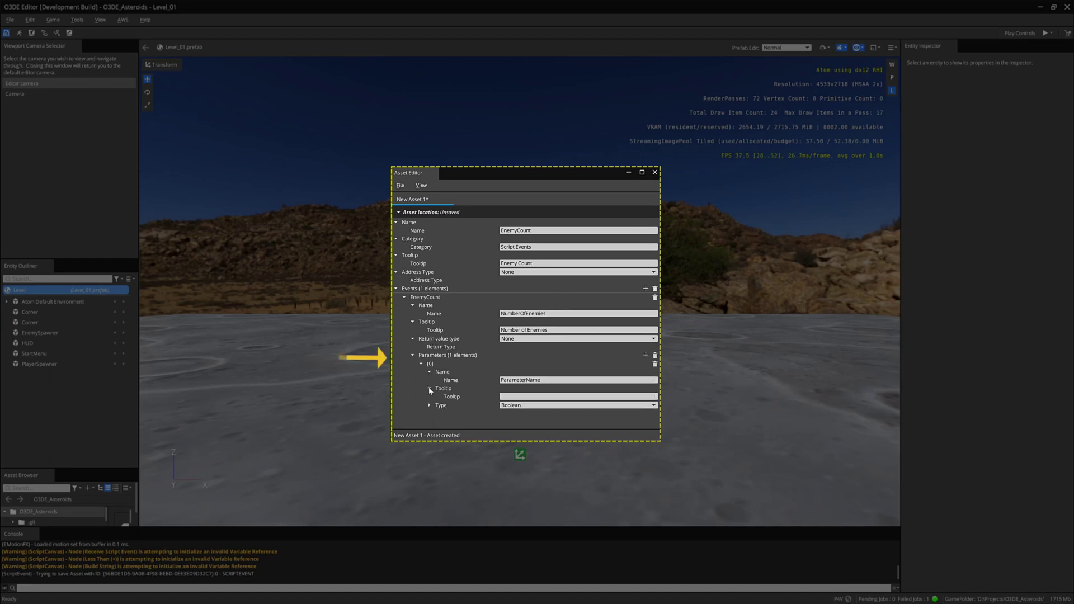
left_click(509, 405)
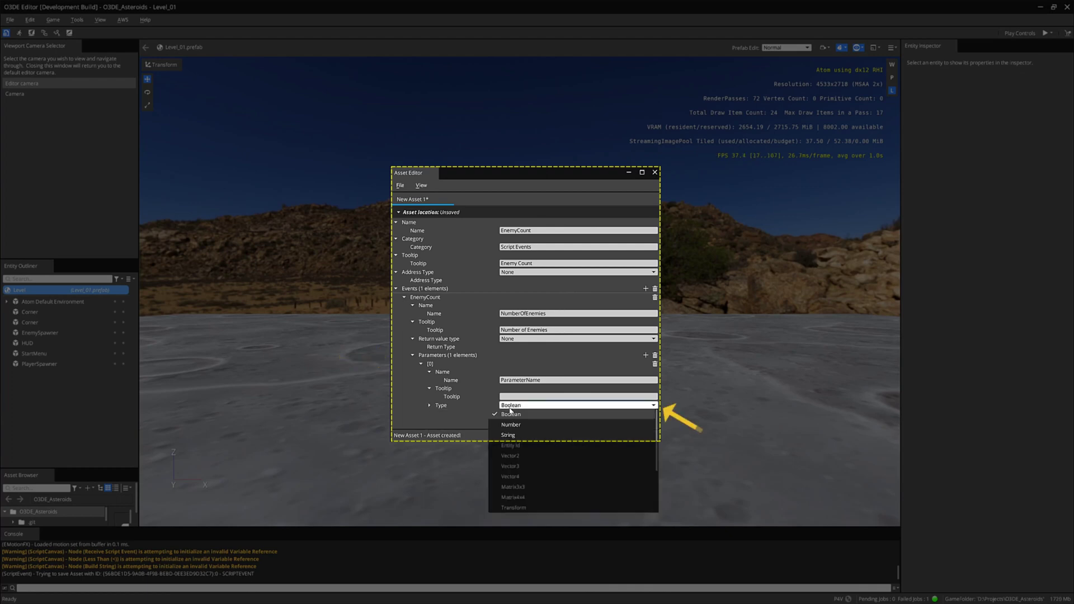
left_click(518, 425)
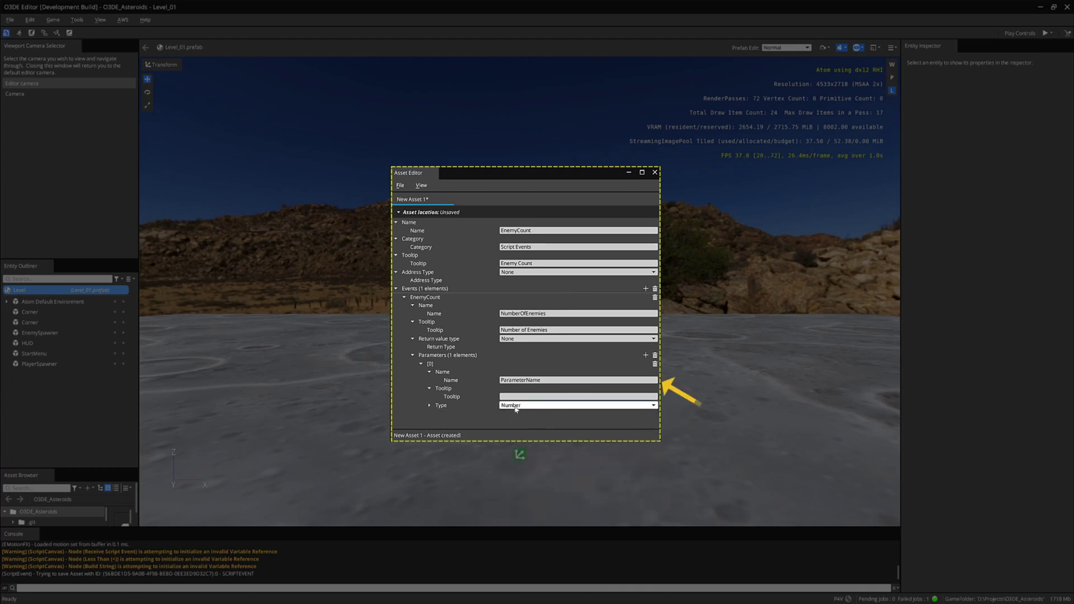
Rename the parameter to EnemiesCount and start its tooltip 'Enemies Co'.
double_click(515, 381)
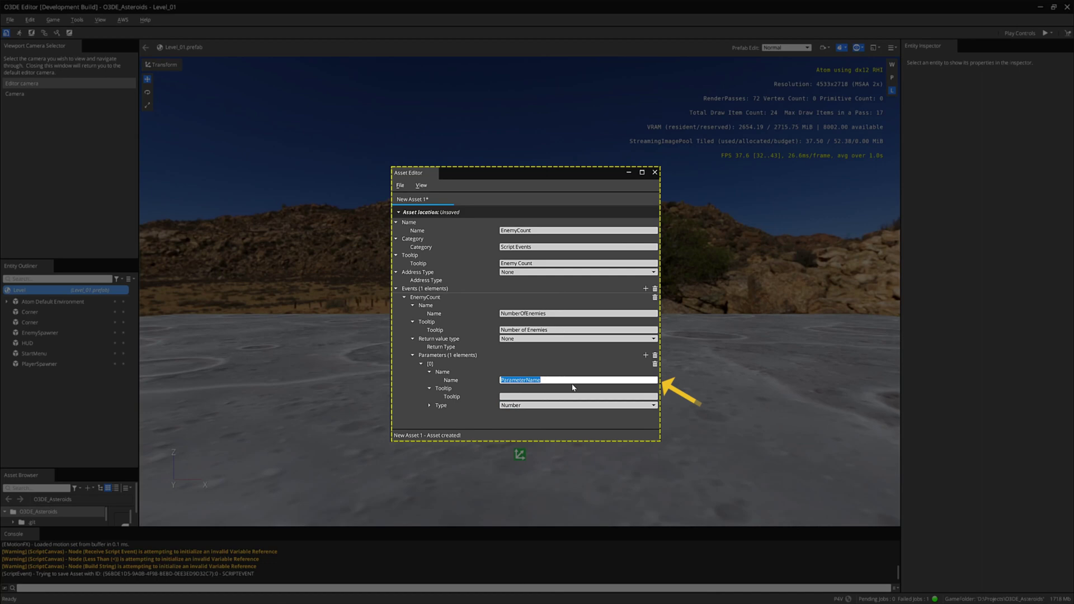
type("EnemiesCount")
left_click(540, 396)
type("E")
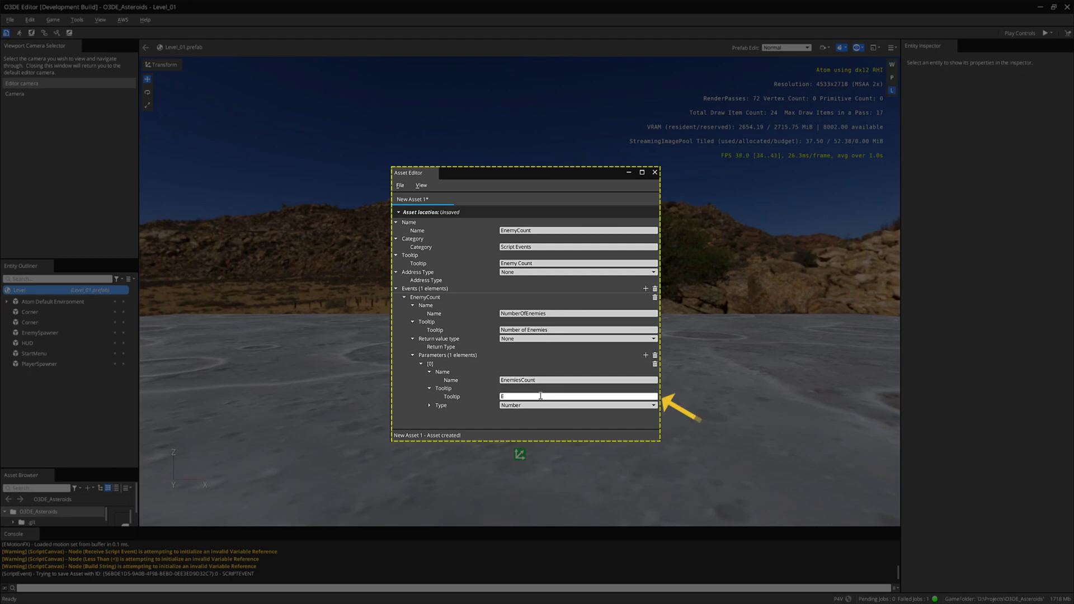
type("nemies Count")
Start a new Script Events asset named hit_enemy with the tooltip 'Hit Enemy'.
left_click(400, 185)
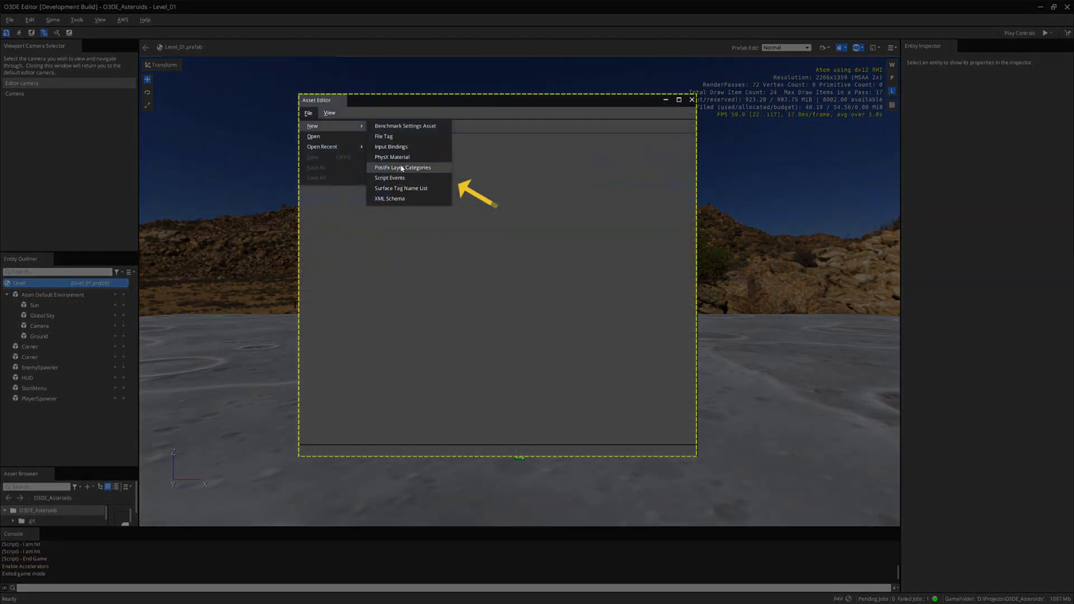
left_click(395, 177)
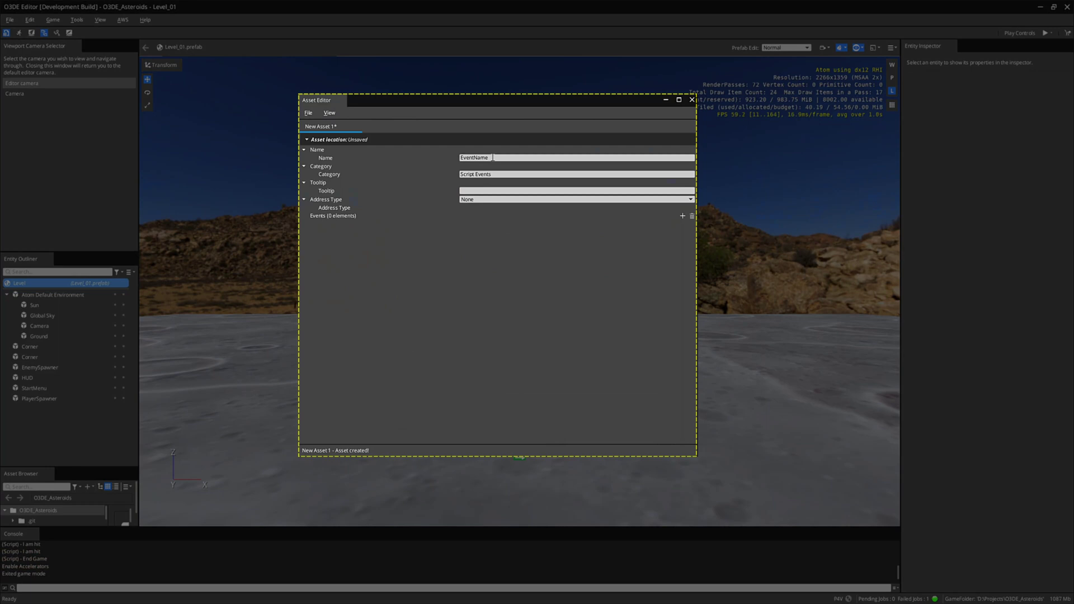
left_click(492, 157)
type("hit_")
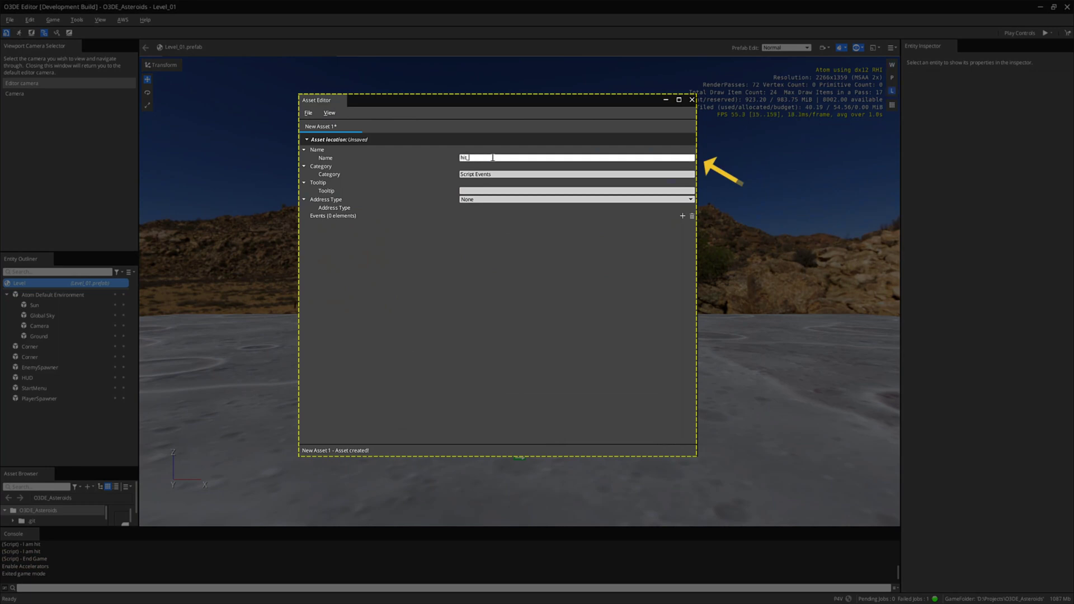
type("enemy")
left_click(479, 190)
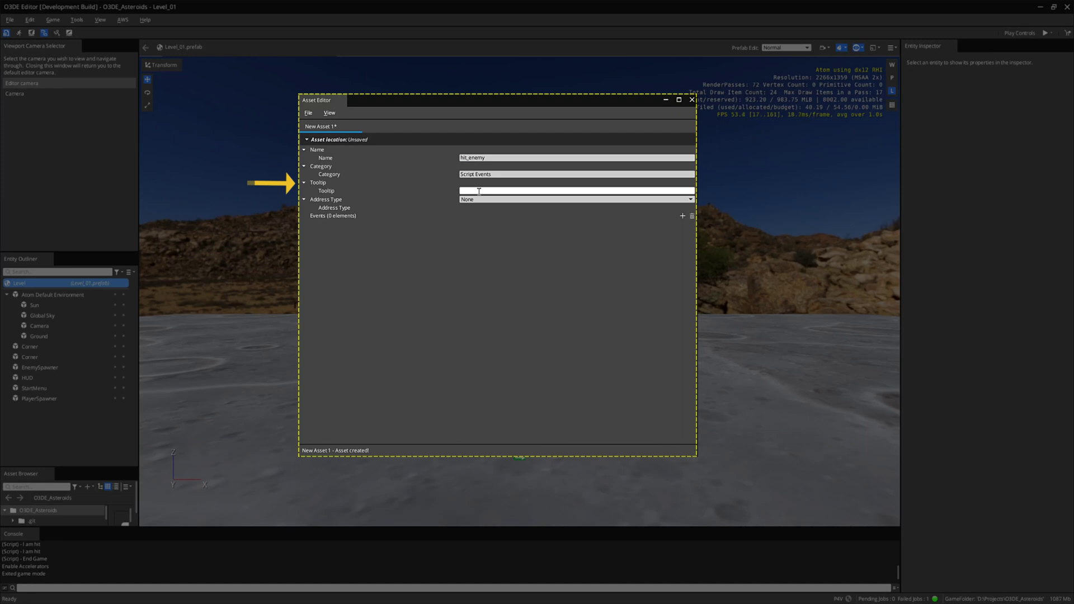
type("Hit Enemy")
Add an event named hit_enemy with the tooltip 'Hit Enemy' and give it one parameter.
left_click(682, 216)
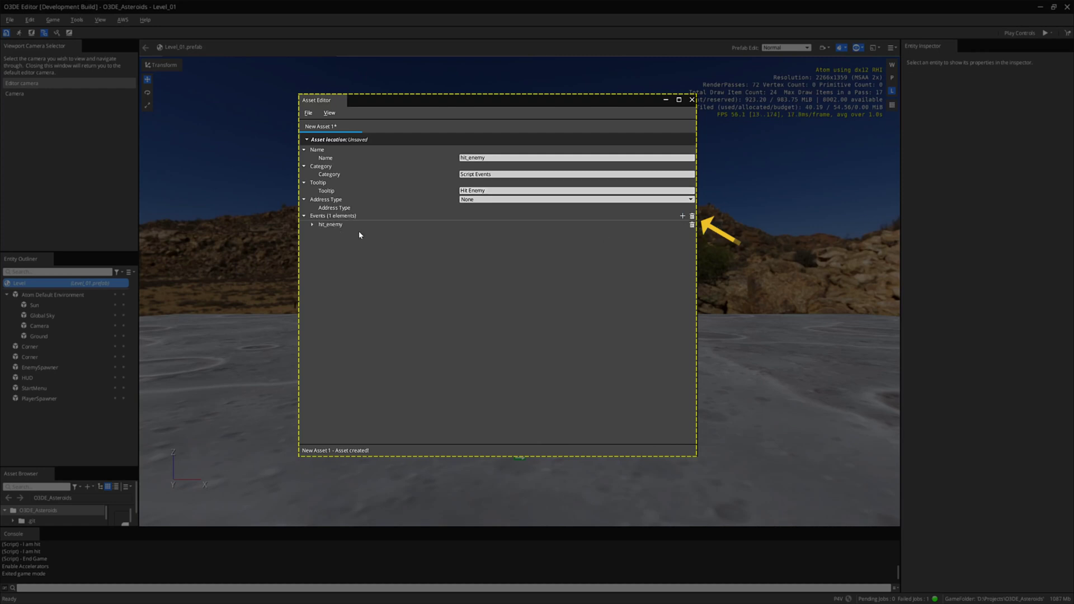
left_click(321, 233)
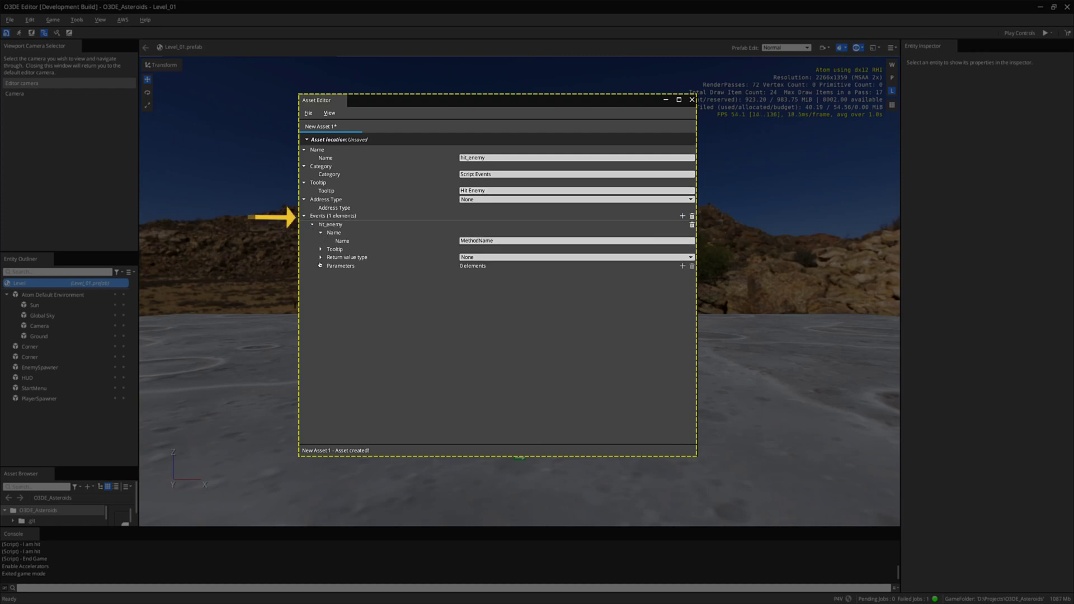
left_click(321, 249)
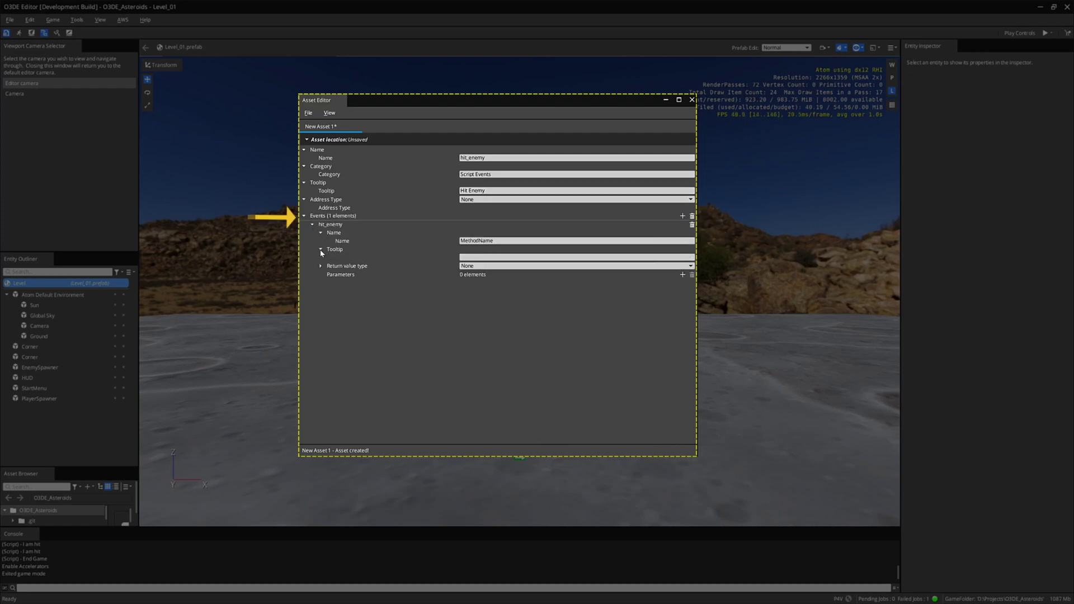
double_click(508, 240)
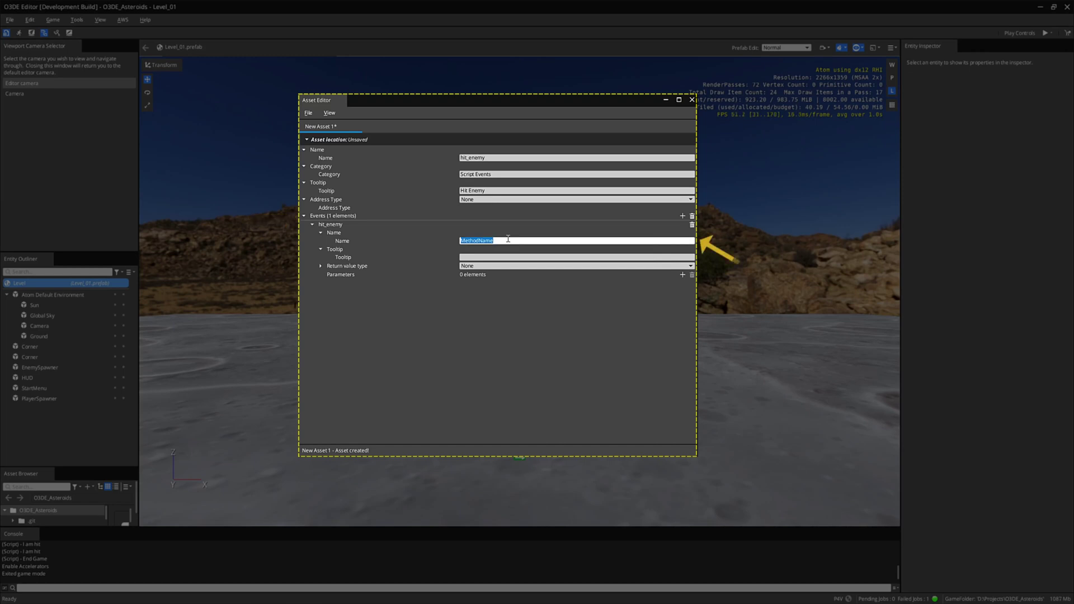
type("hit_enem")
type("my")
key("BackSpace")
key("BackSpace")
key("BackSpace")
type("my")
left_click(464, 257)
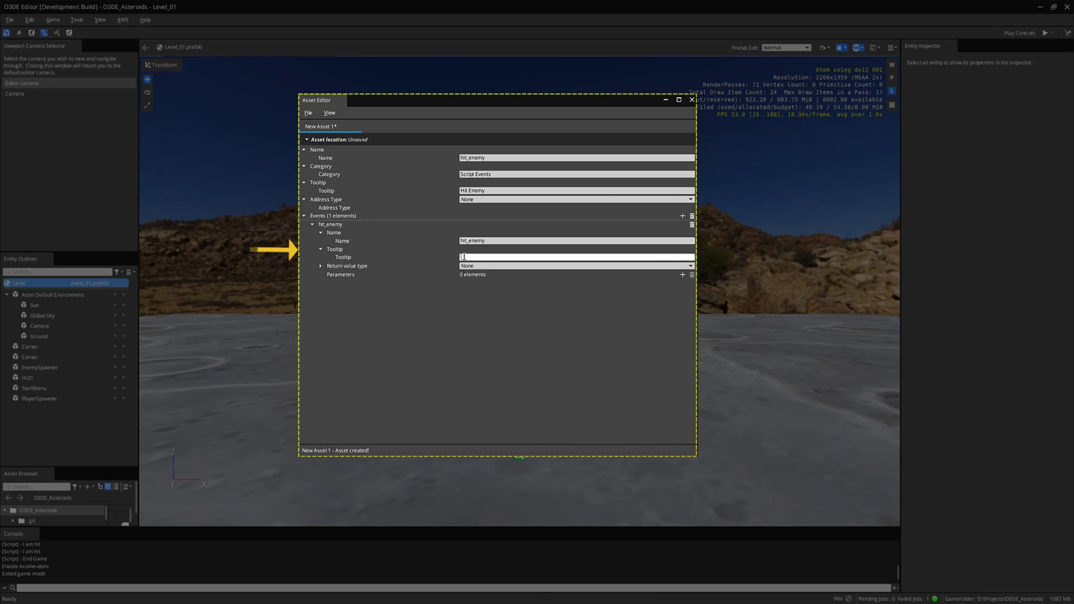
type("Hit Enemy")
left_click(683, 275)
Add two parameters to hit_enemy and make the first a Number named points with tooltip Point.
left_click(682, 276)
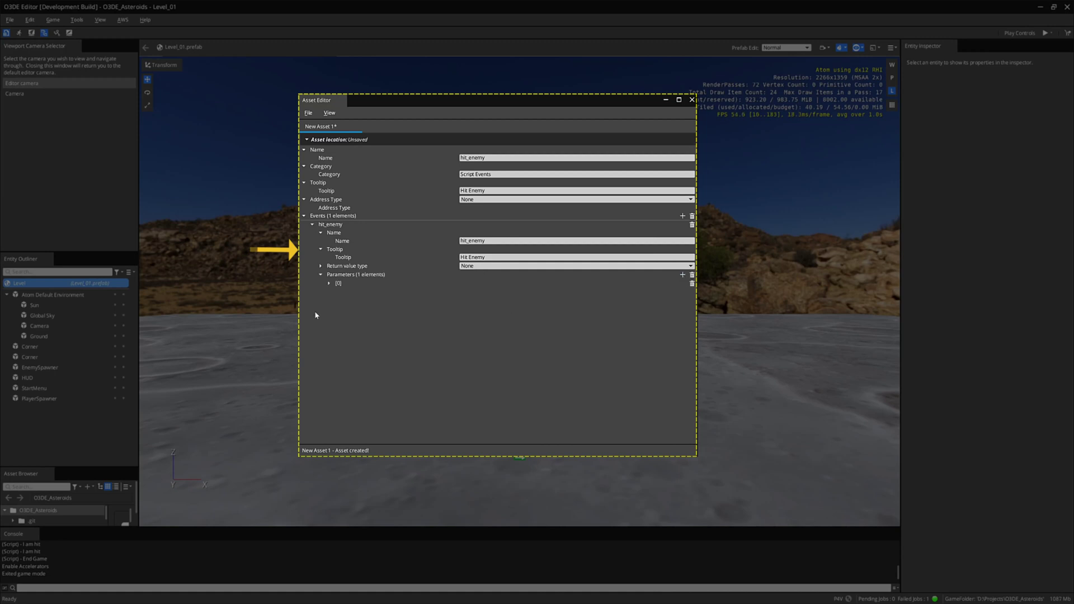
left_click(336, 325)
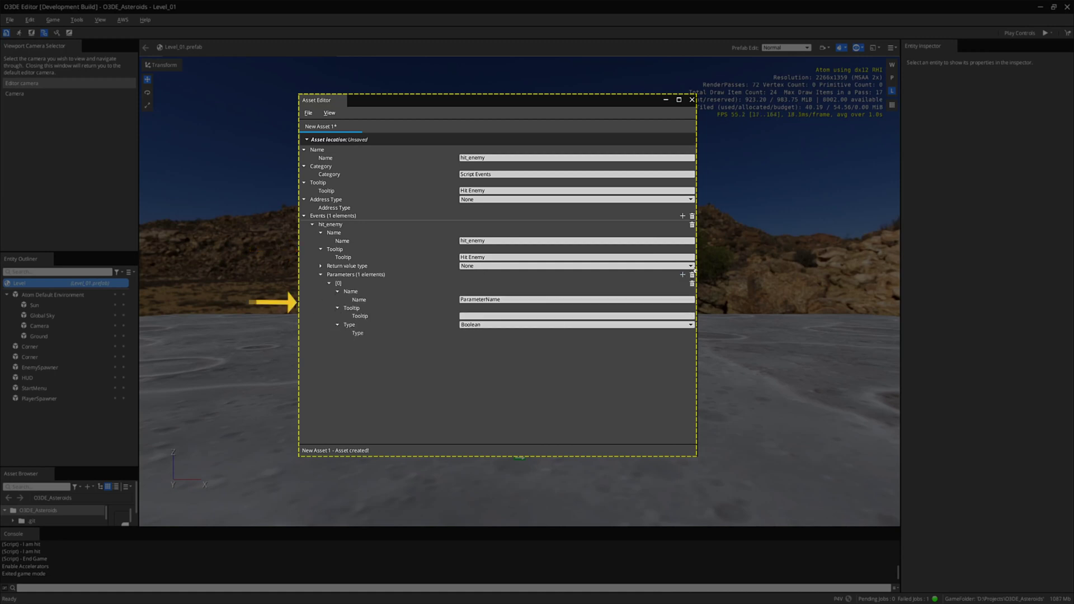
left_click(338, 366)
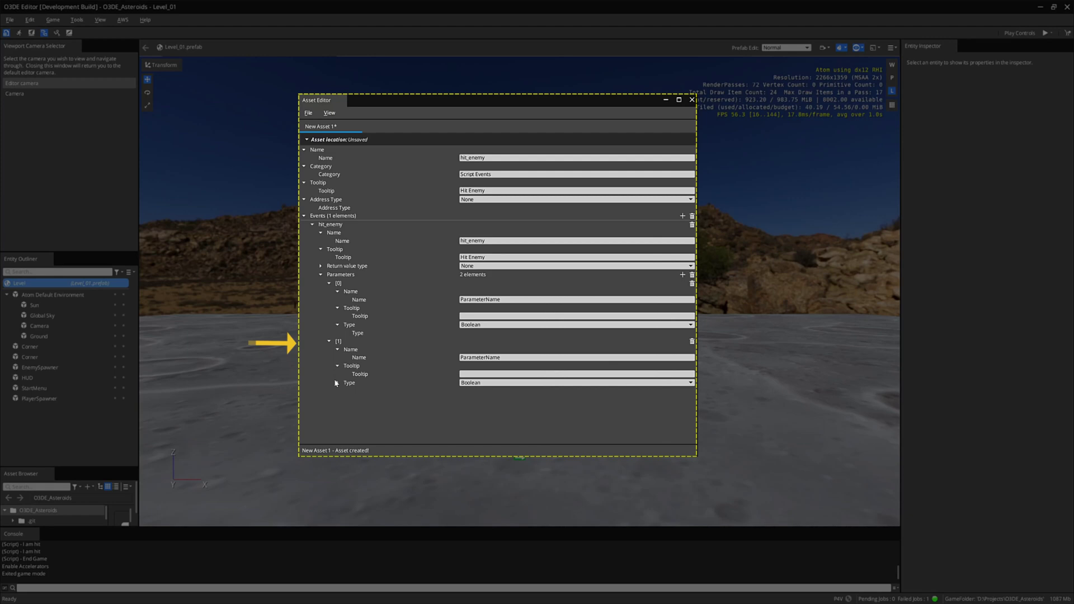
left_click(506, 300)
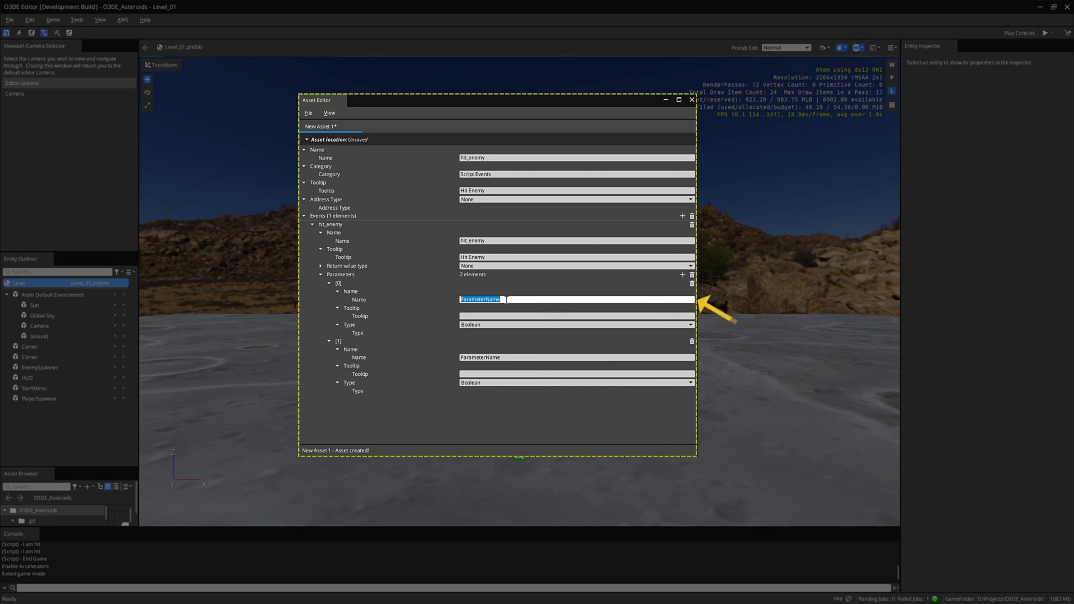
type("points")
left_click(475, 316)
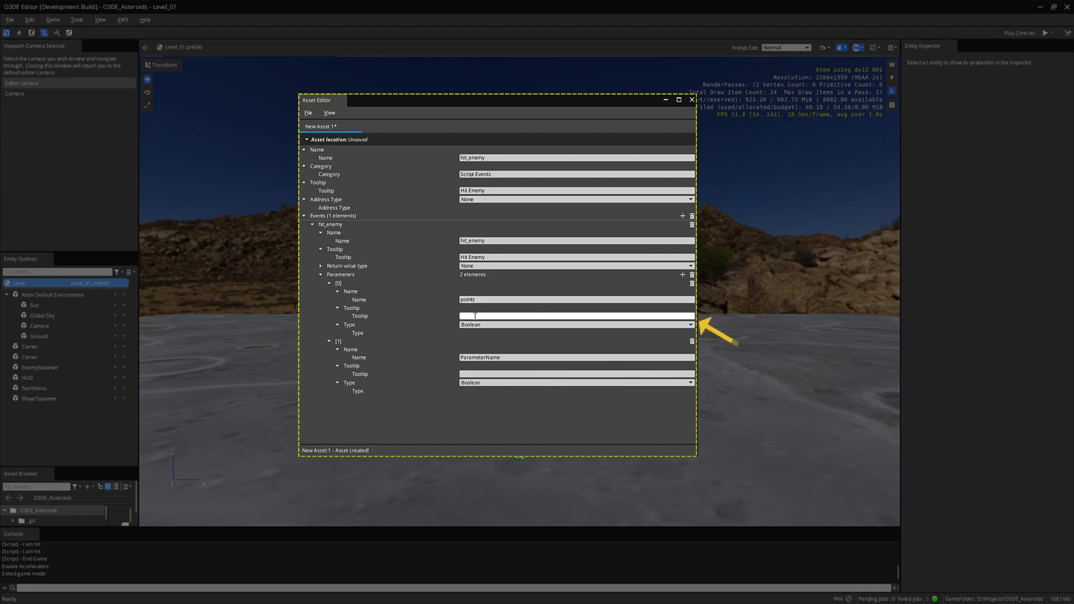
type("Point")
left_click(462, 324)
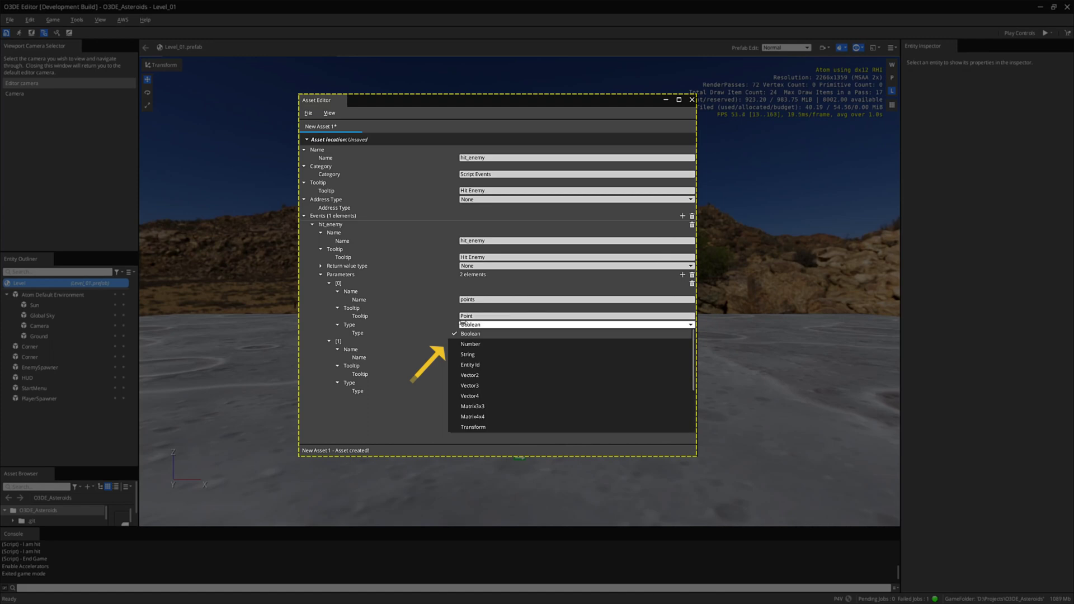
left_click(470, 344)
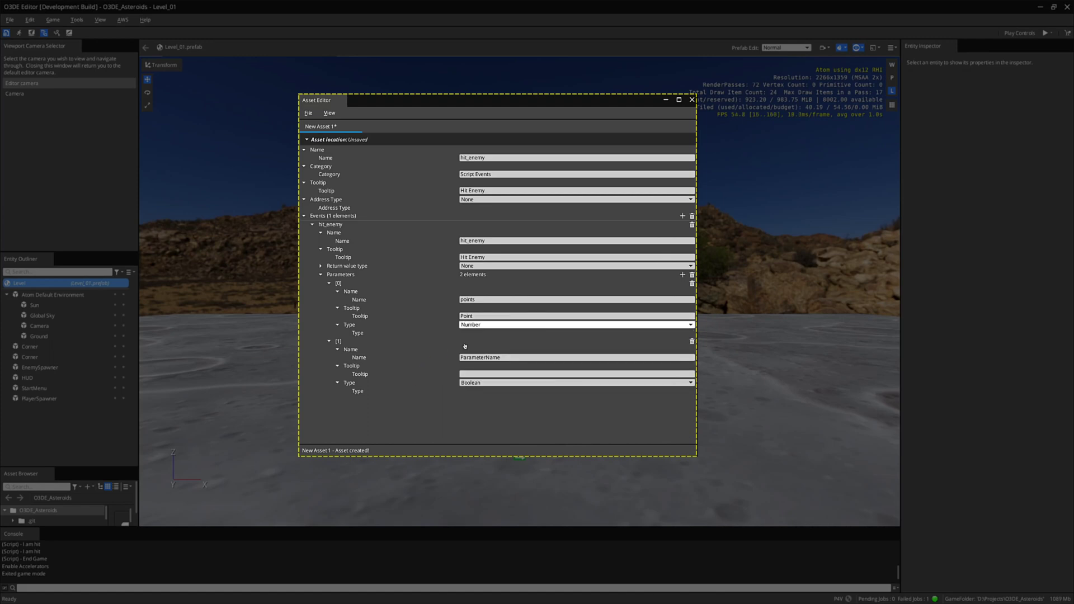
Name the second parameter life, make it a Number, and give it tooltip Life.
double_click(505, 359)
type("life")
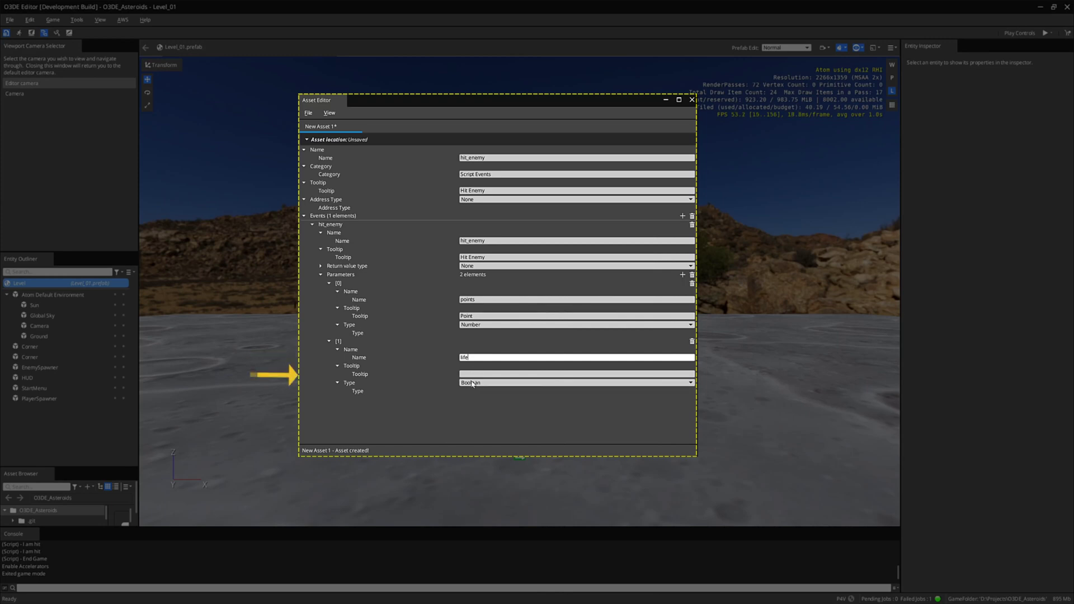
left_click(471, 383)
left_click(480, 401)
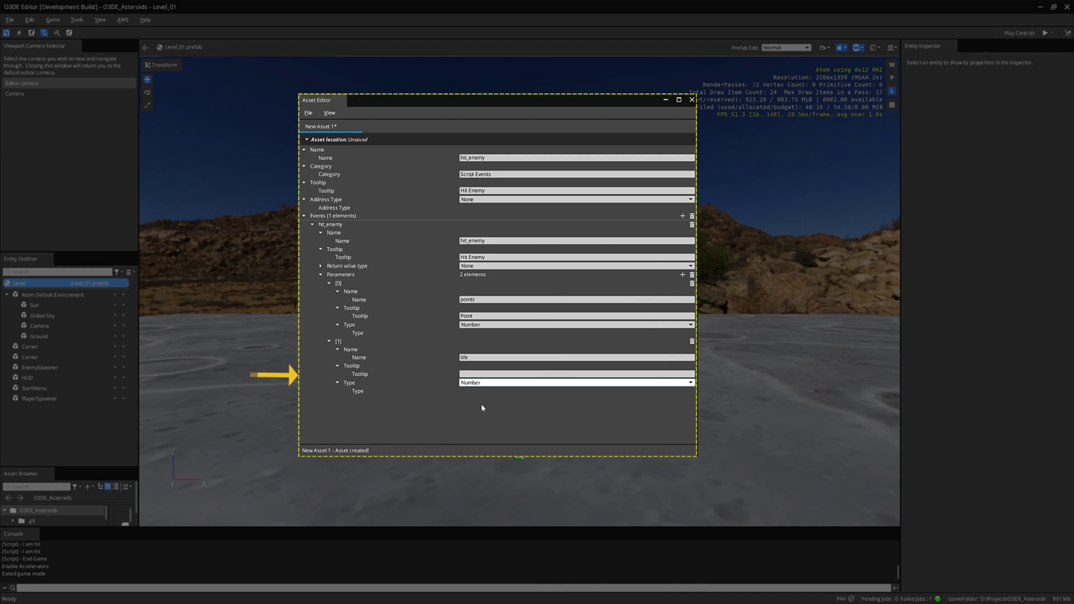
left_click(473, 374)
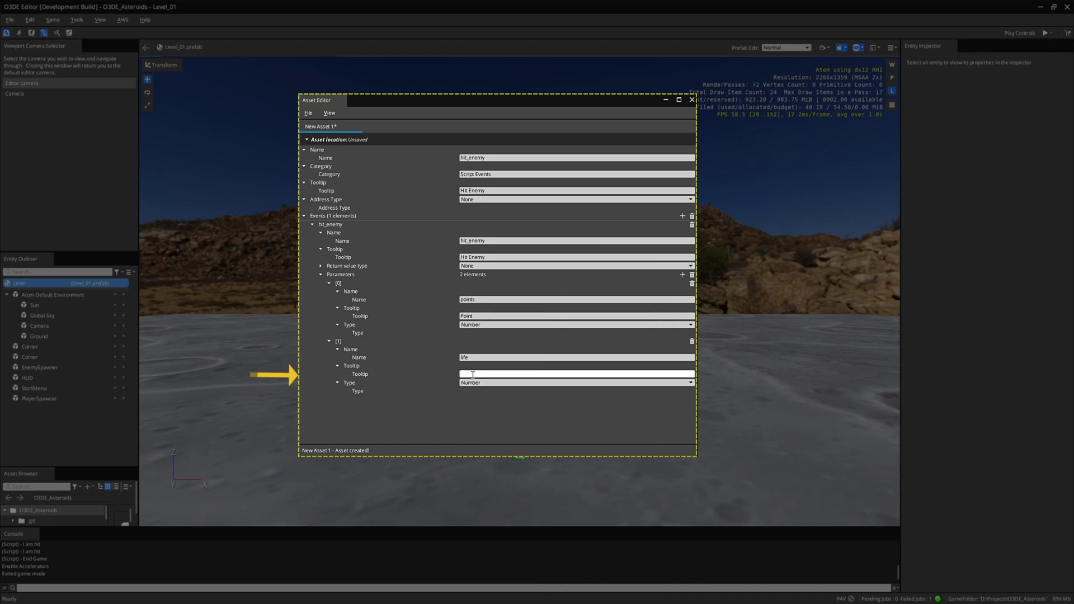
type("Life")
Save hit_enemy and set up the new asset missed_enemy with tooltip Missed Enemy.
left_click(307, 114)
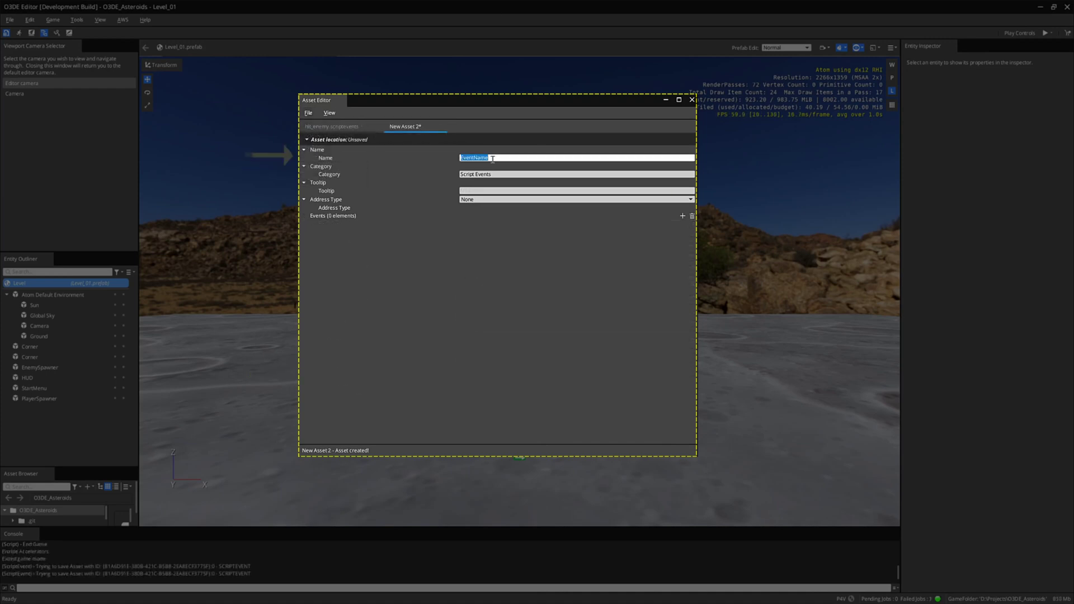
type("missed_enemy")
left_click(486, 190)
type("Miss")
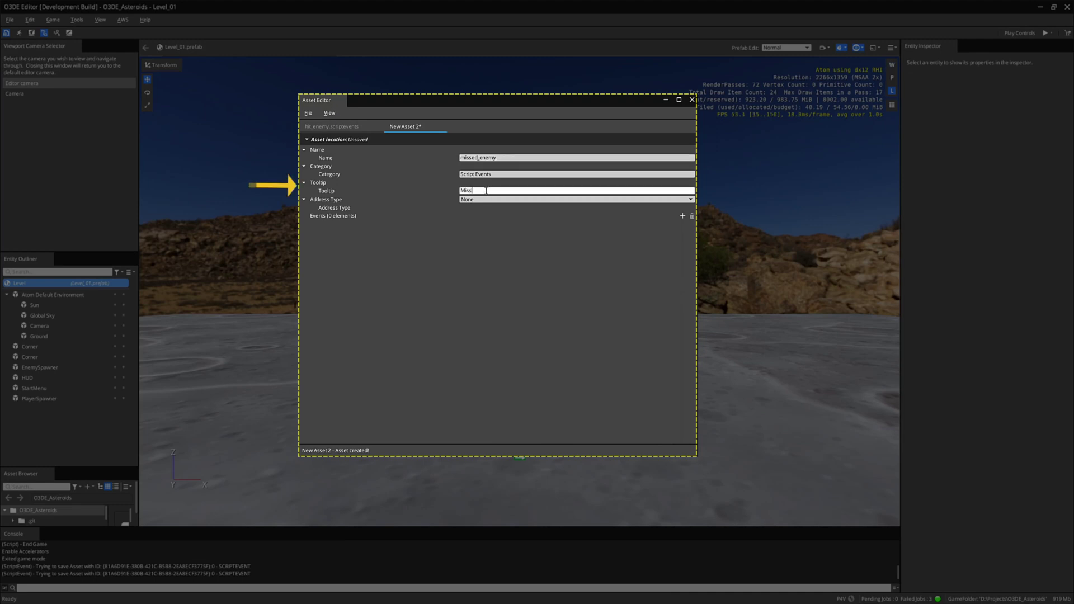
type("ed Enemy")
Add an event named missed_enemy with tooltip Missed Enemy.
left_click(682, 216)
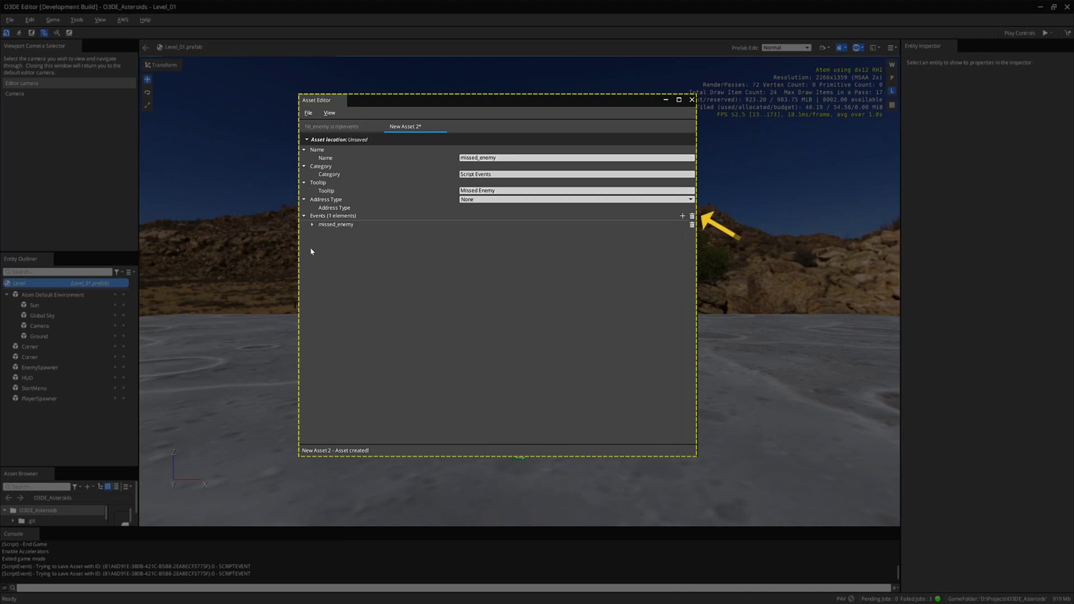
left_click(312, 226)
left_click(320, 233)
left_click(320, 249)
left_click(321, 266)
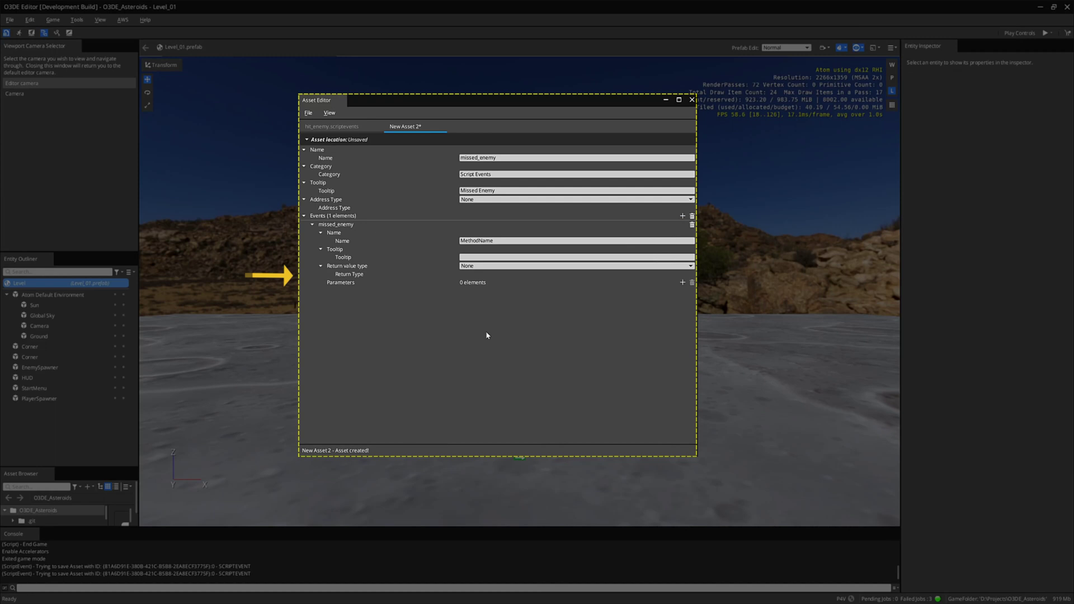
double_click(510, 241)
type("miss")
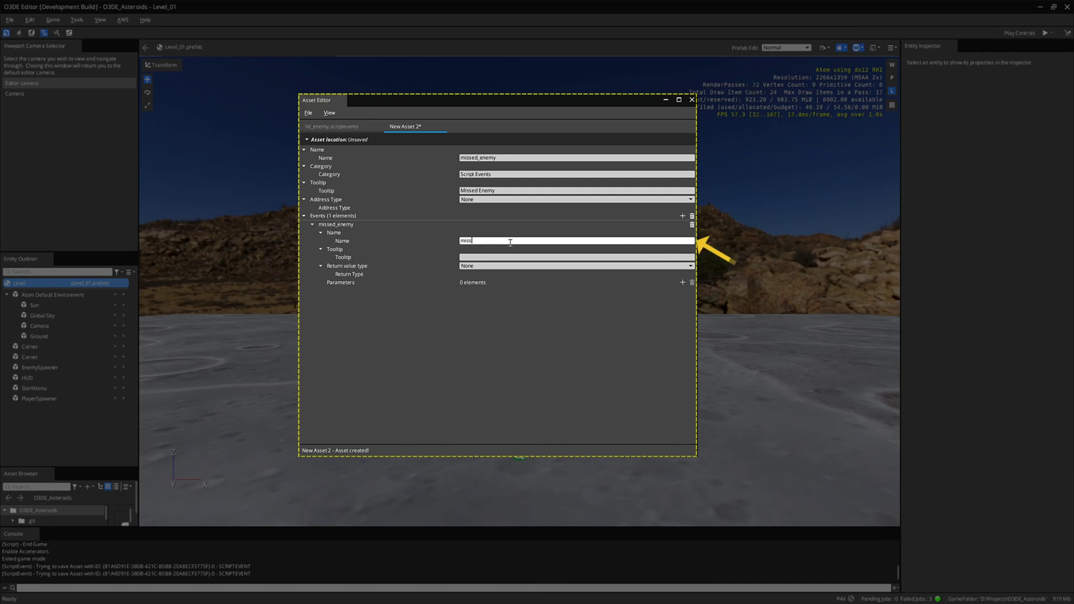
type("ed_enemy")
left_click(467, 257)
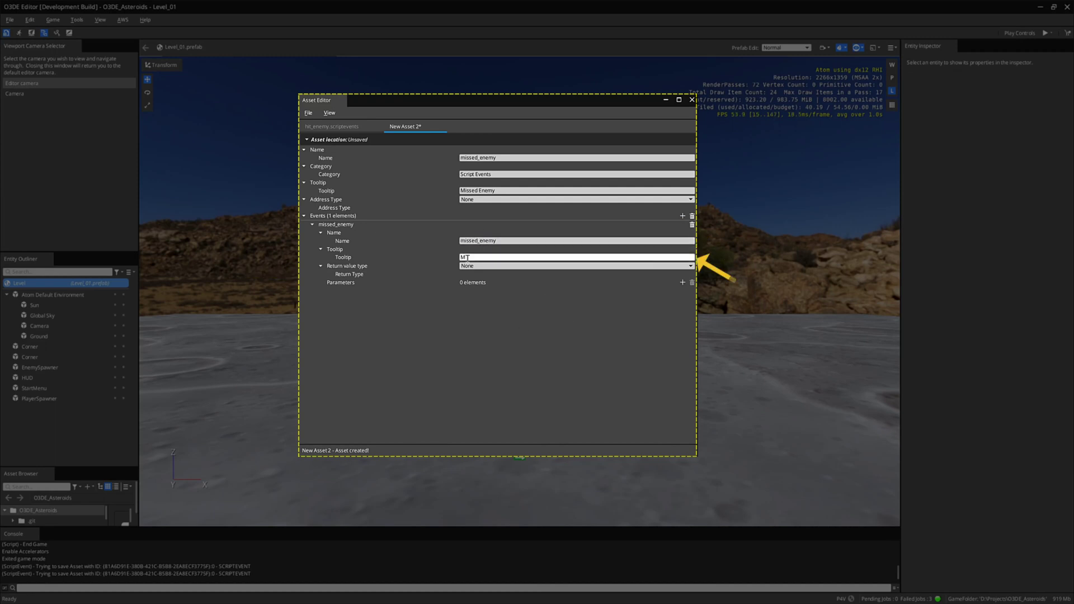
type("Missed Enemy")
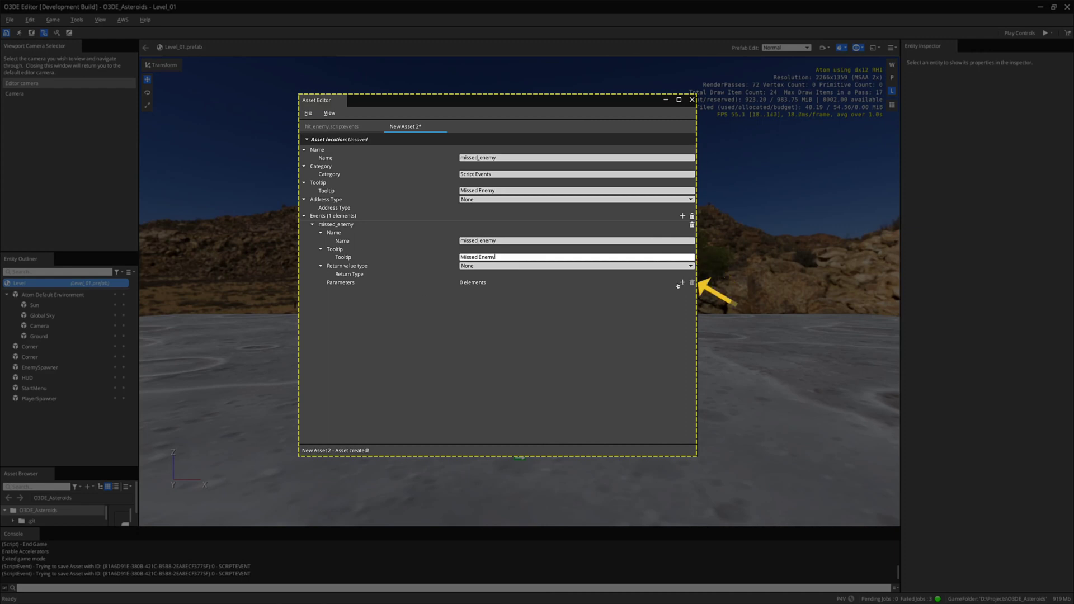
Give the missed_enemy event a Number parameter named points with a points tooltip.
left_click(682, 282)
left_click(330, 291)
left_click(337, 299)
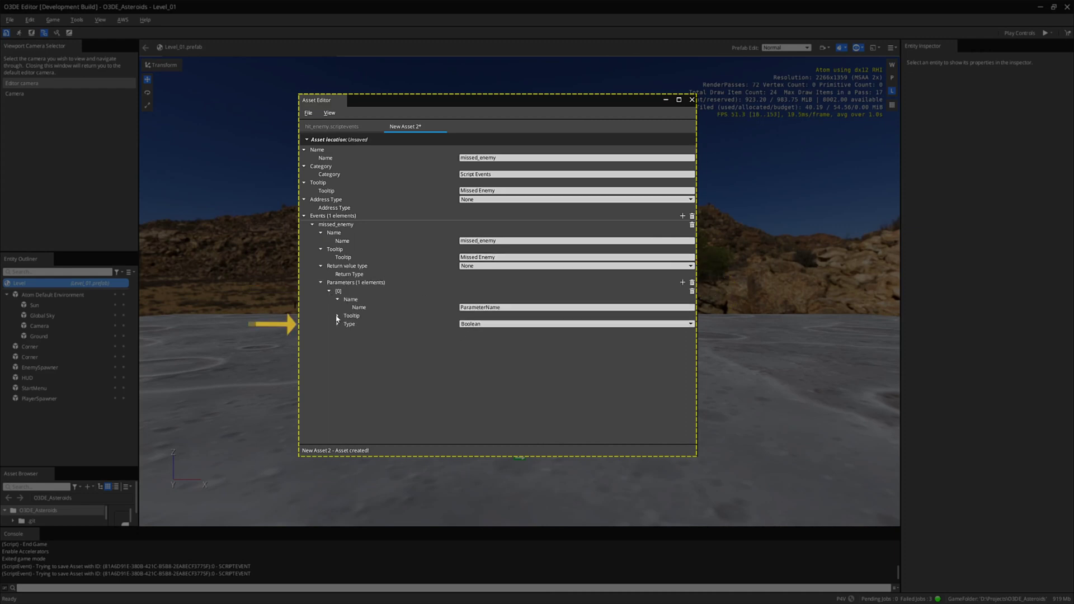
left_click(337, 315)
left_click(337, 332)
left_click(468, 332)
left_click(492, 349)
double_click(514, 306)
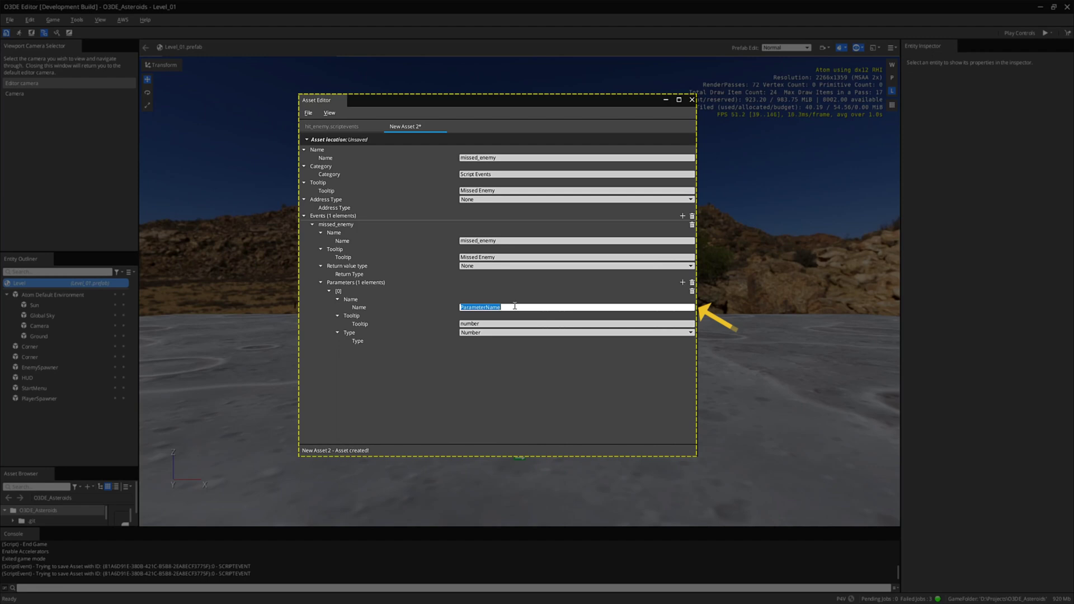
type("points")
double_click(484, 323)
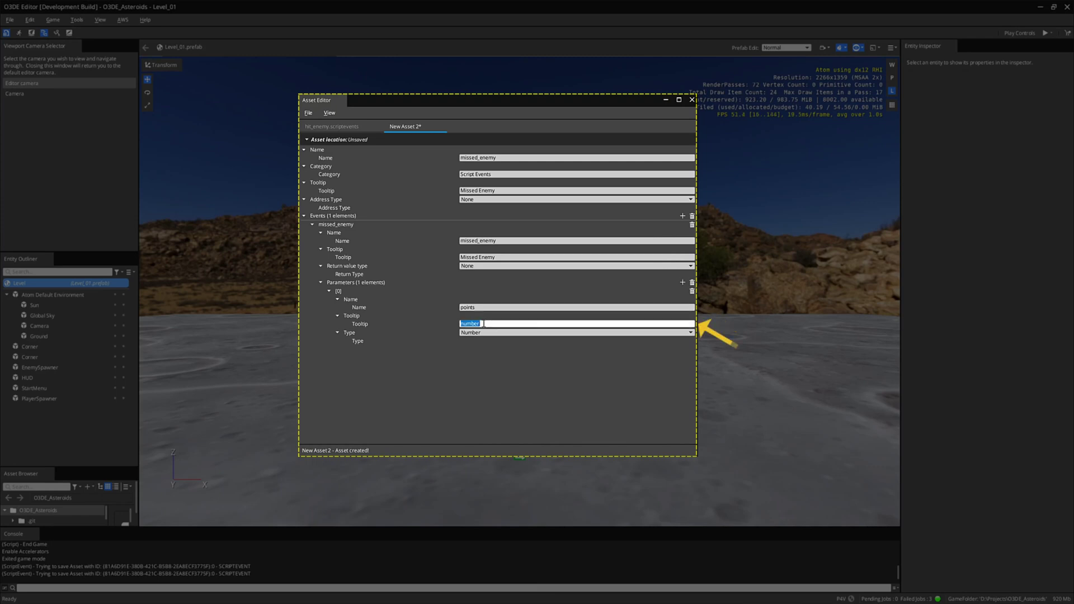
type("poinmts")
key("Return")
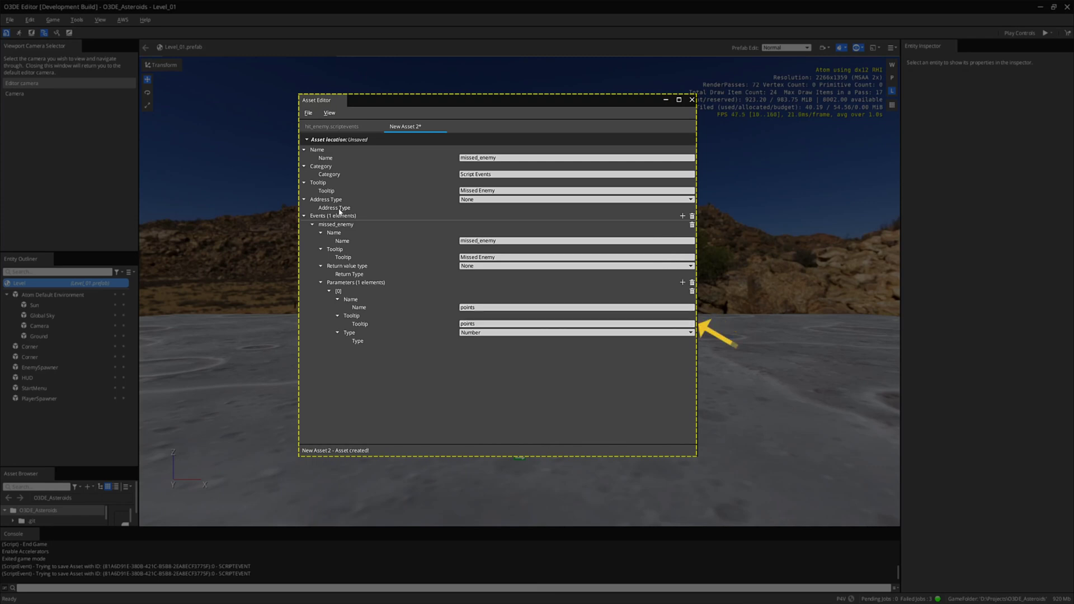
Save the missed_enemy asset, then select the HUD entity to show its Script Canvas component.
left_click(302, 113)
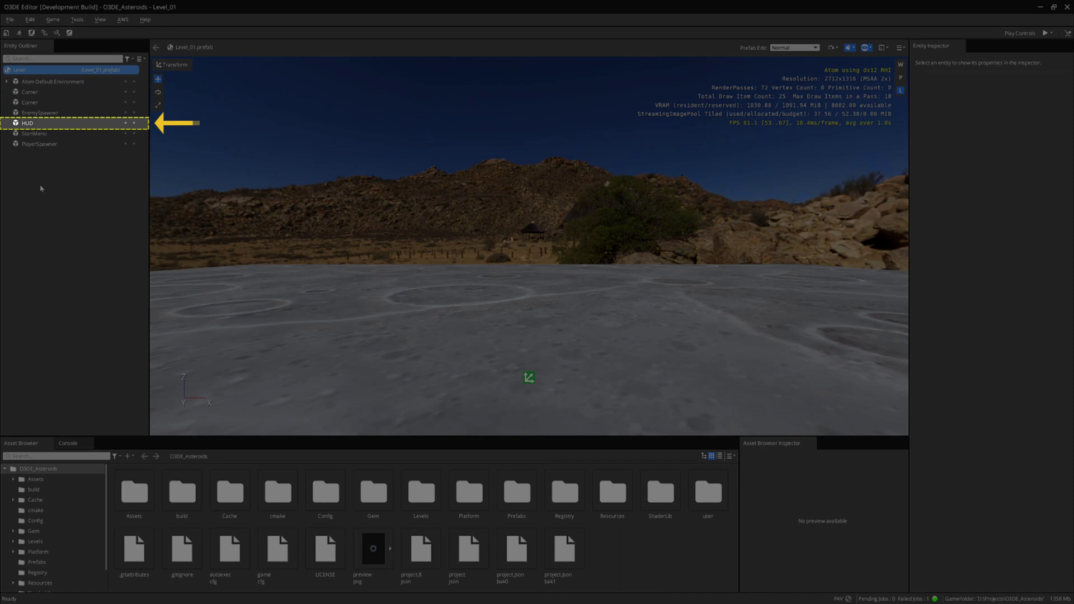
left_click(36, 122)
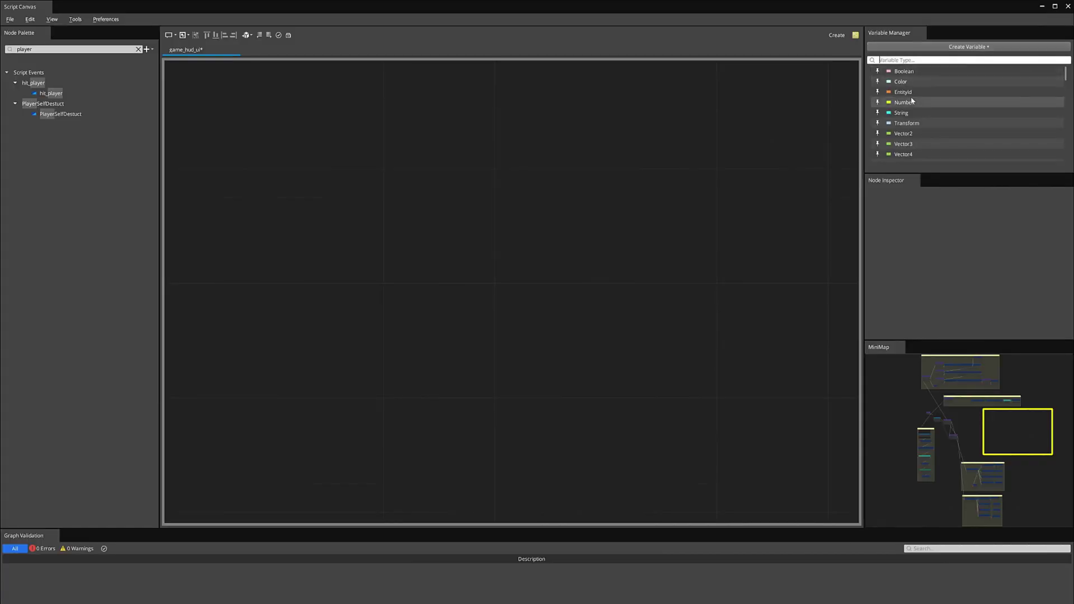
Create EntityId variables count_down, enemies, life and score in the Variable Manager.
left_click(910, 90)
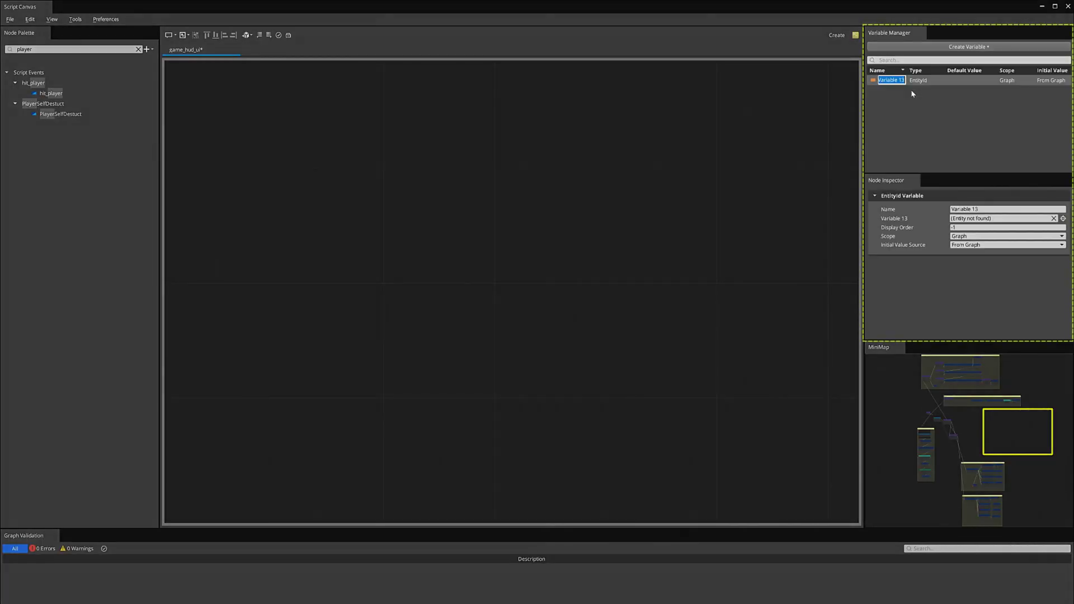
type("cou")
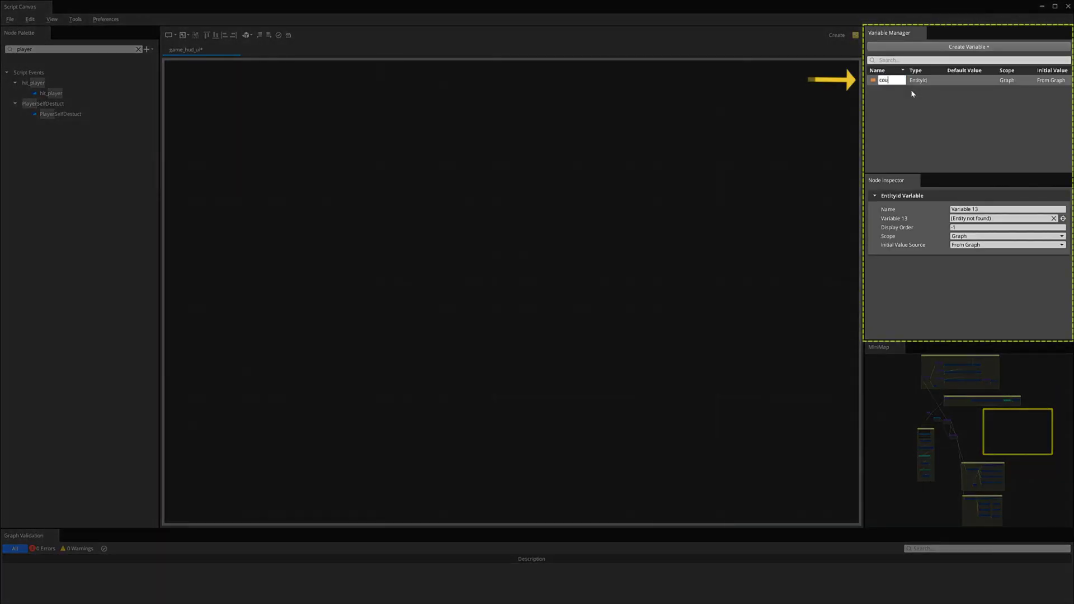
type("nt_down")
key("Return")
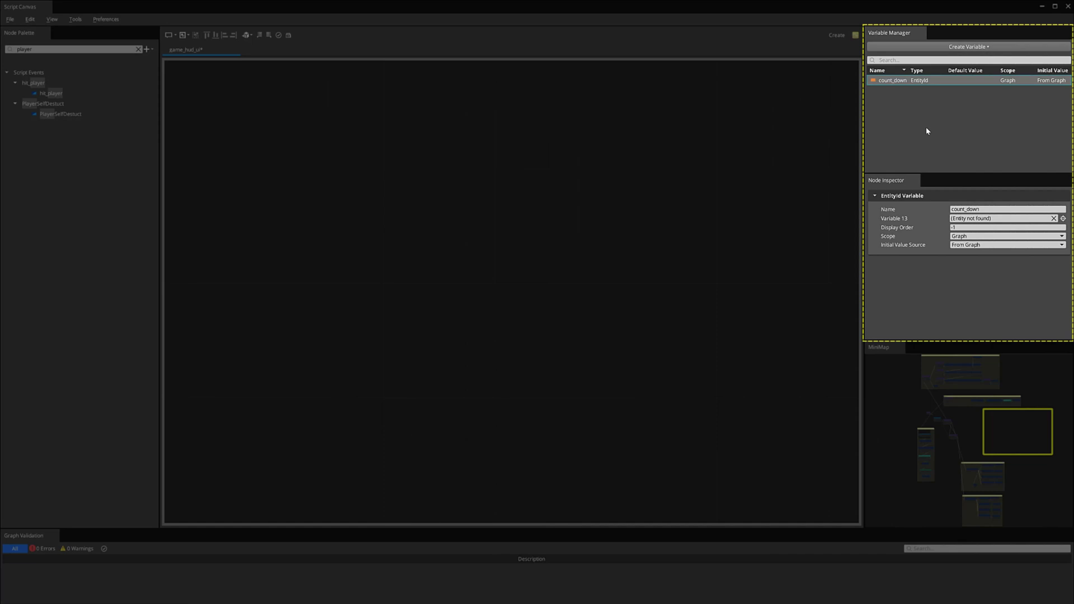
left_click(970, 46)
left_click(905, 92)
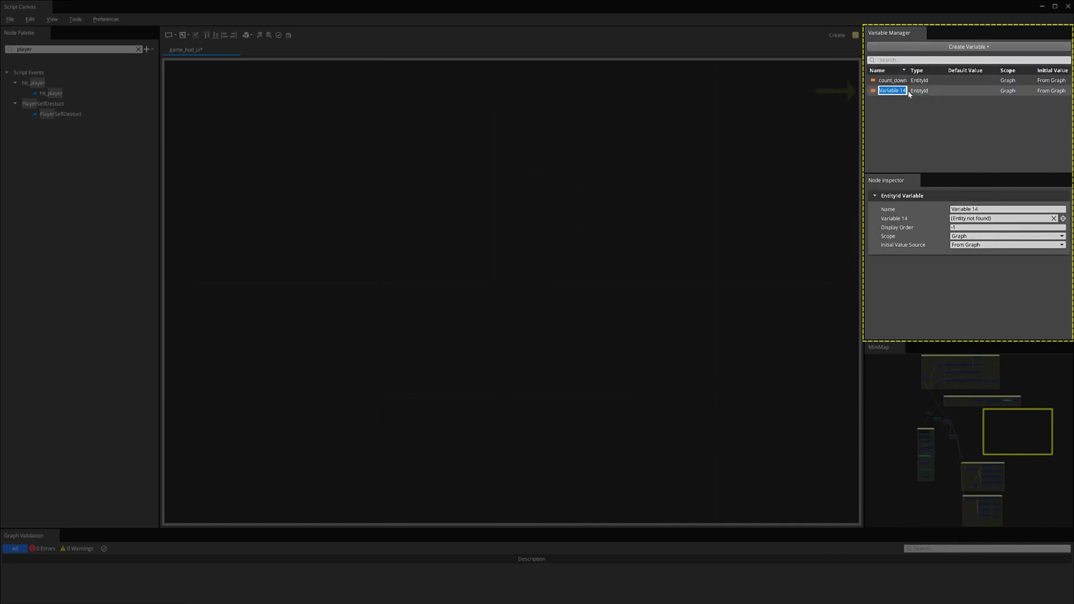
type("ene")
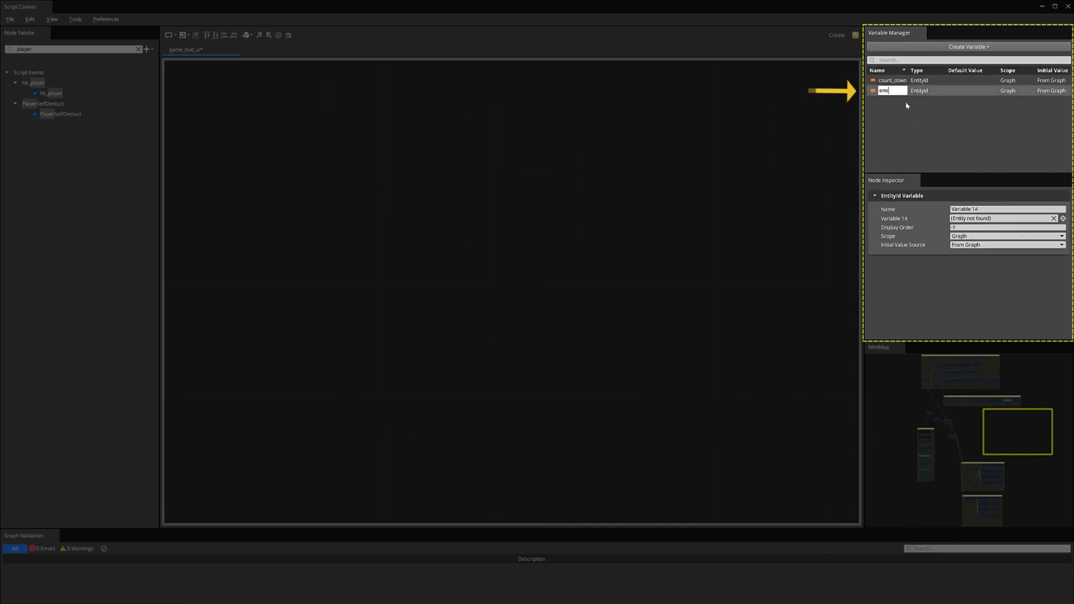
type("my")
key("Return")
left_click(980, 47)
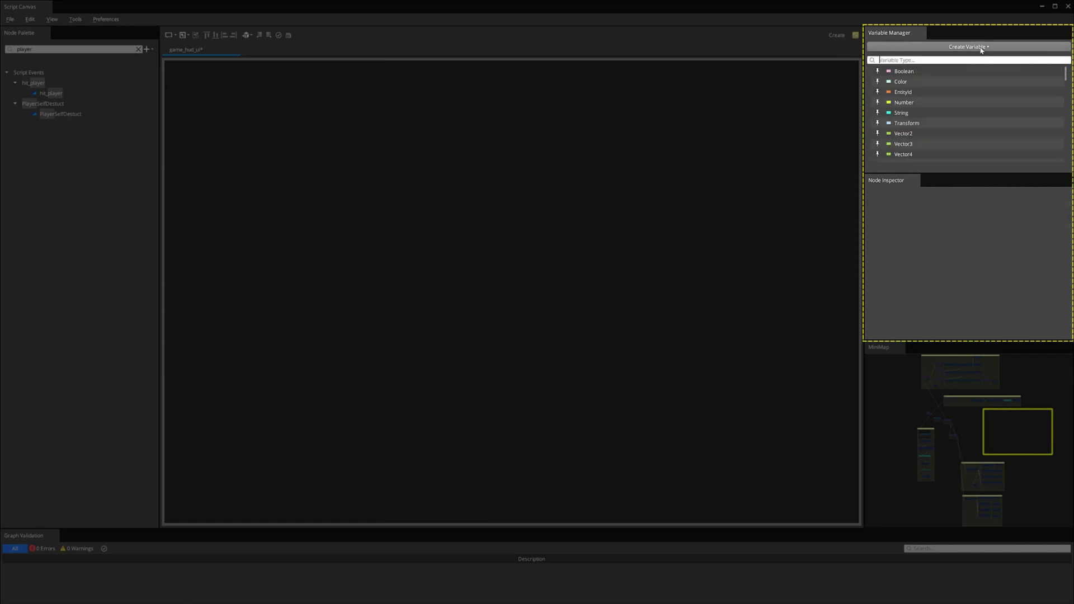
left_click(921, 90)
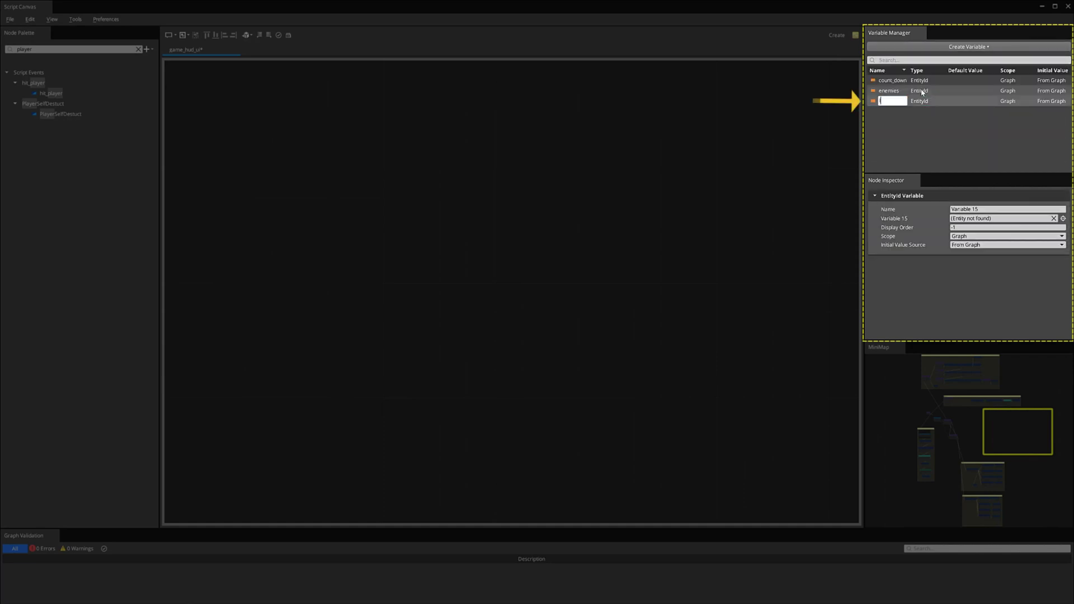
type("life")
key("Return")
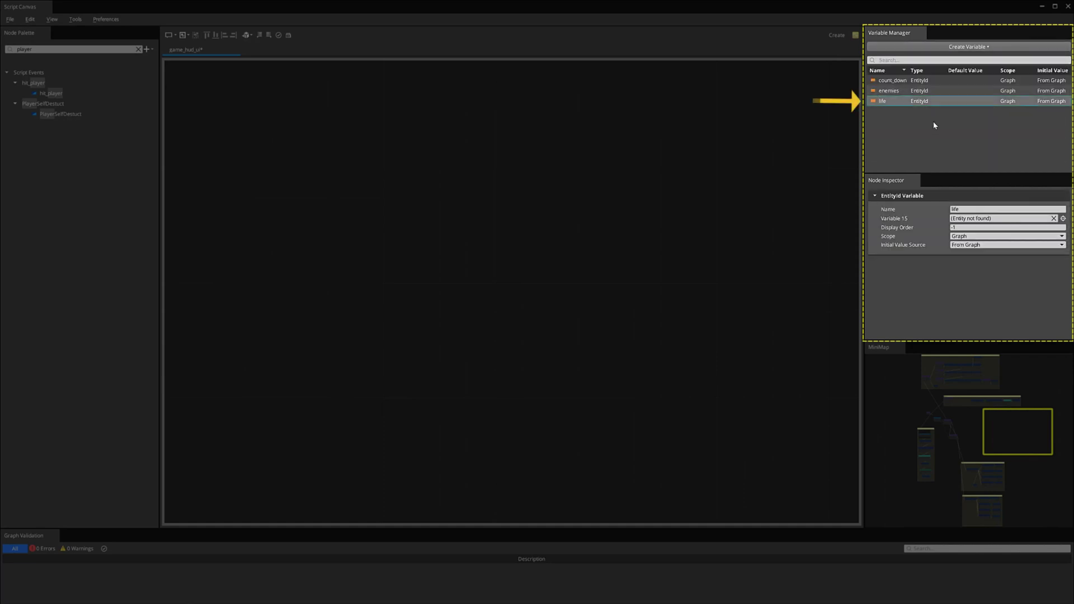
left_click(967, 47)
left_click(921, 92)
type("sc")
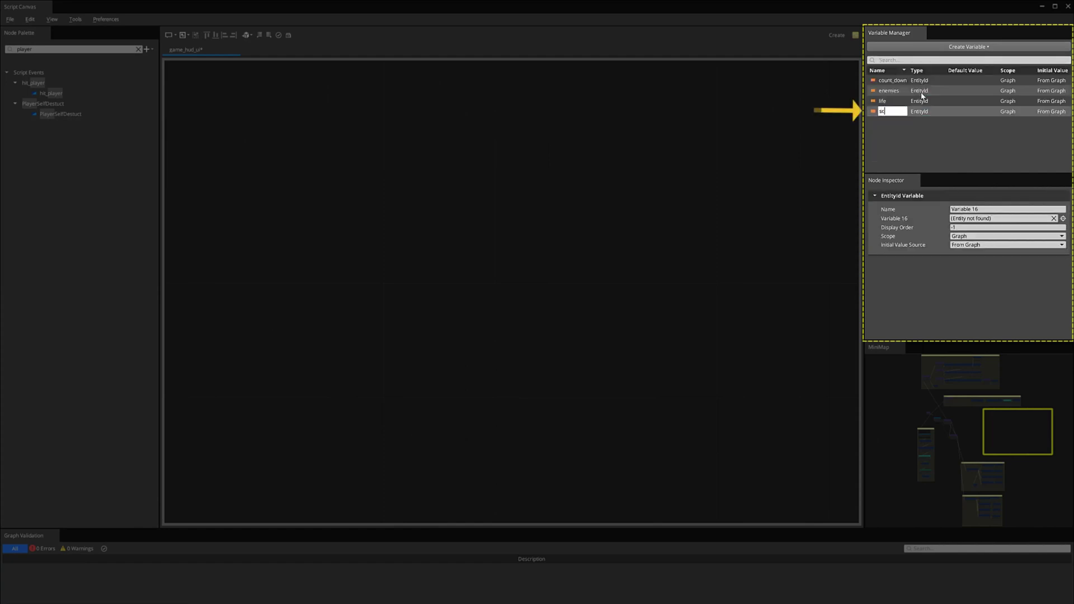
type("ore")
key("Return")
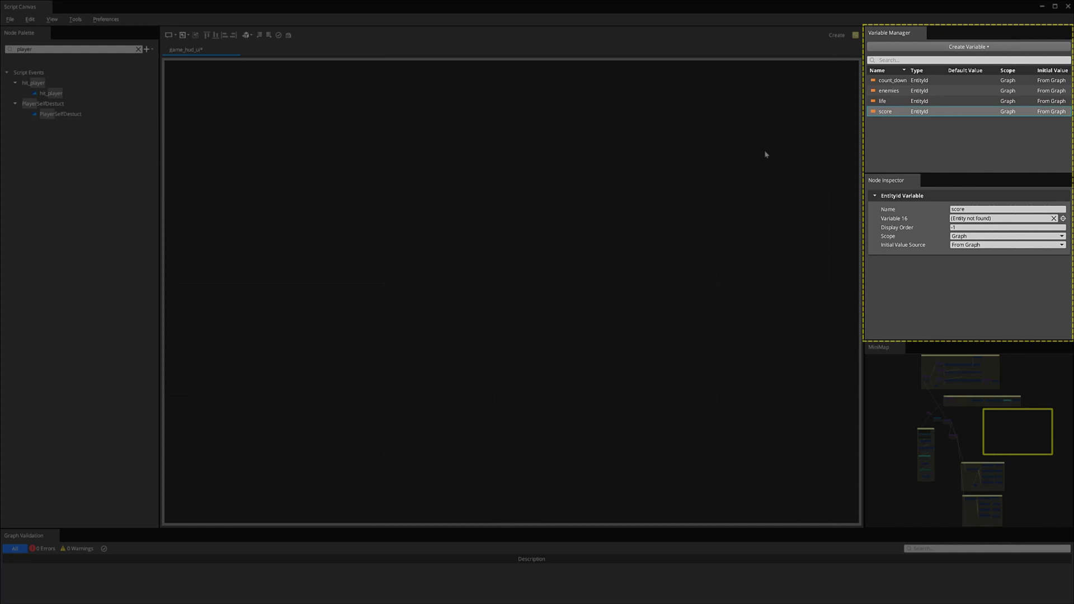
Maximize the Script Canvas window and add a Number variable named EnemyLifeInt.
key("super+Up")
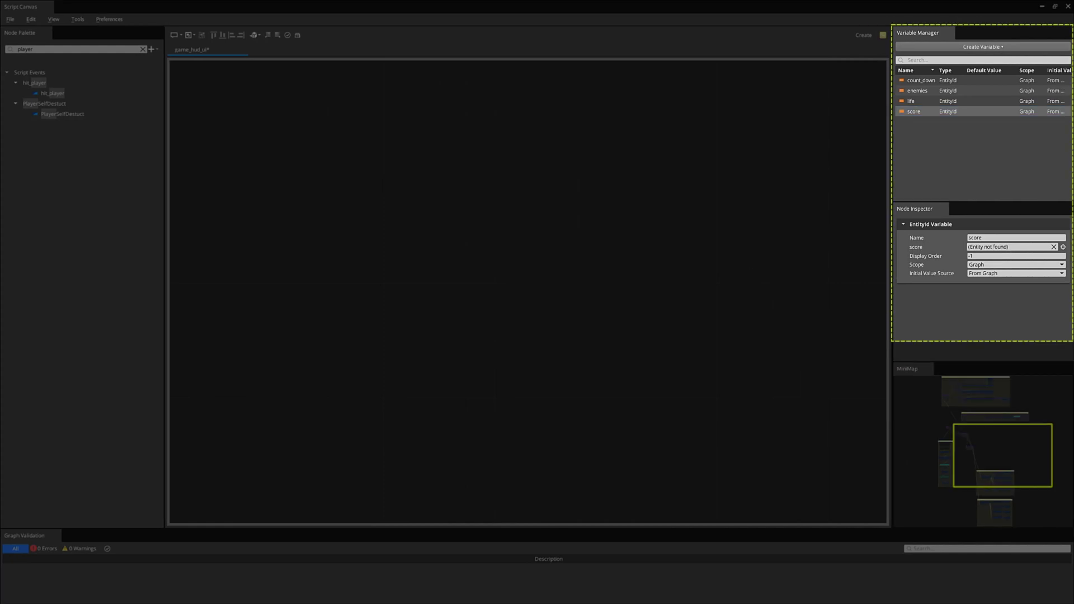
left_click(996, 48)
left_click(933, 105)
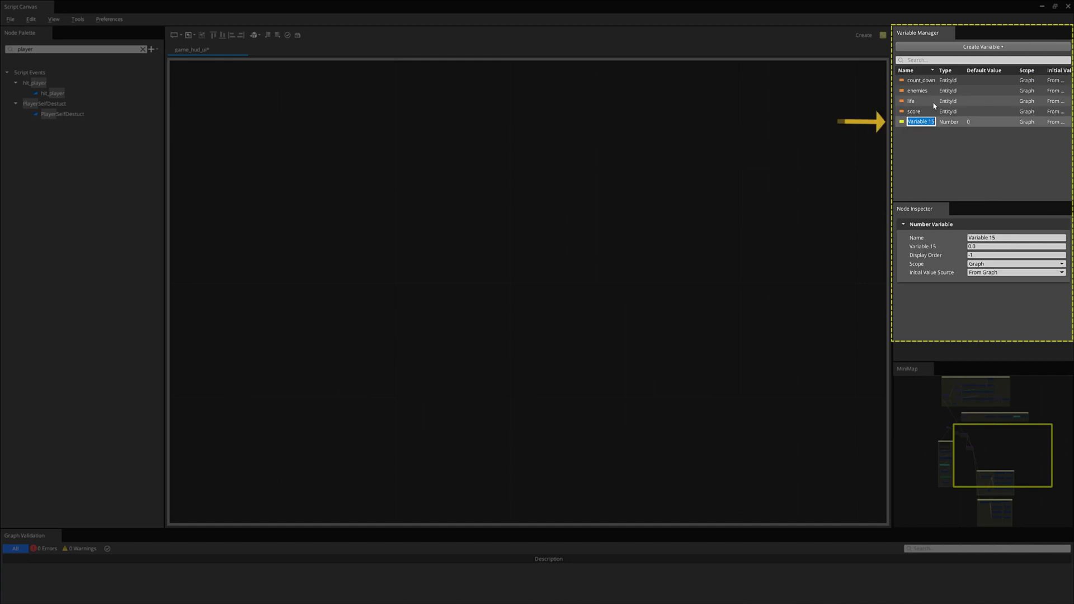
type("EnemyLifeInt")
key("Return")
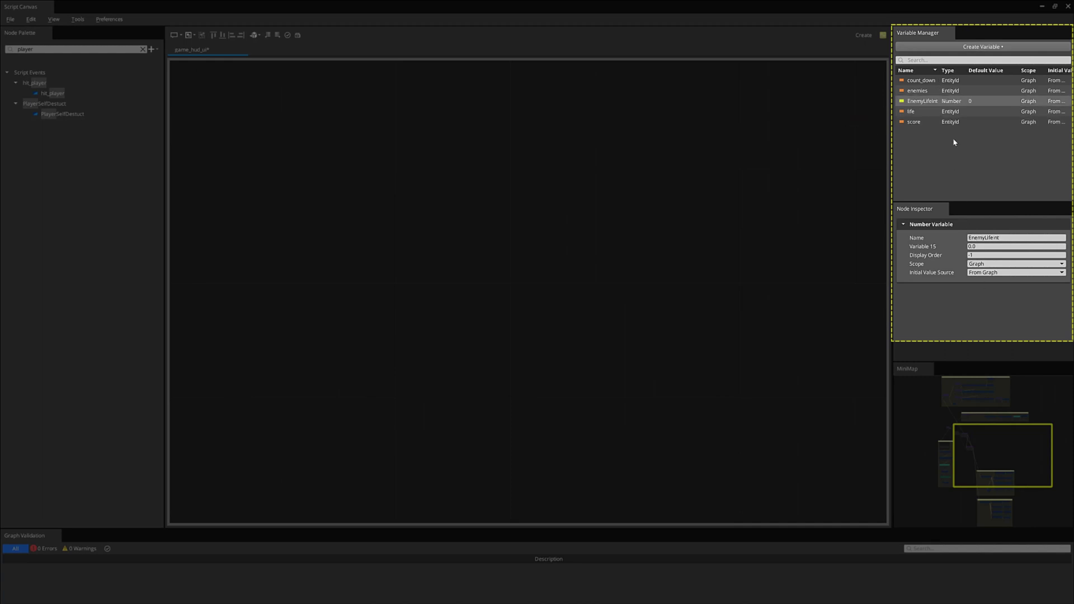
left_click_drag(893, 117, 865, 114)
Add Number variables Lives and Score, then enlarge the properties area.
left_click(978, 46)
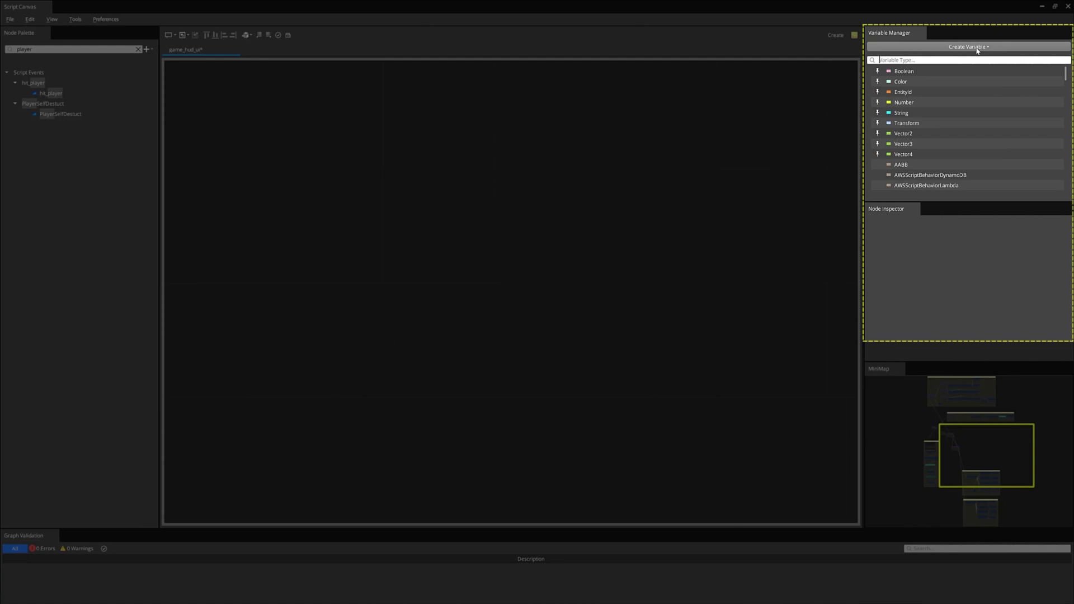
left_click(899, 102)
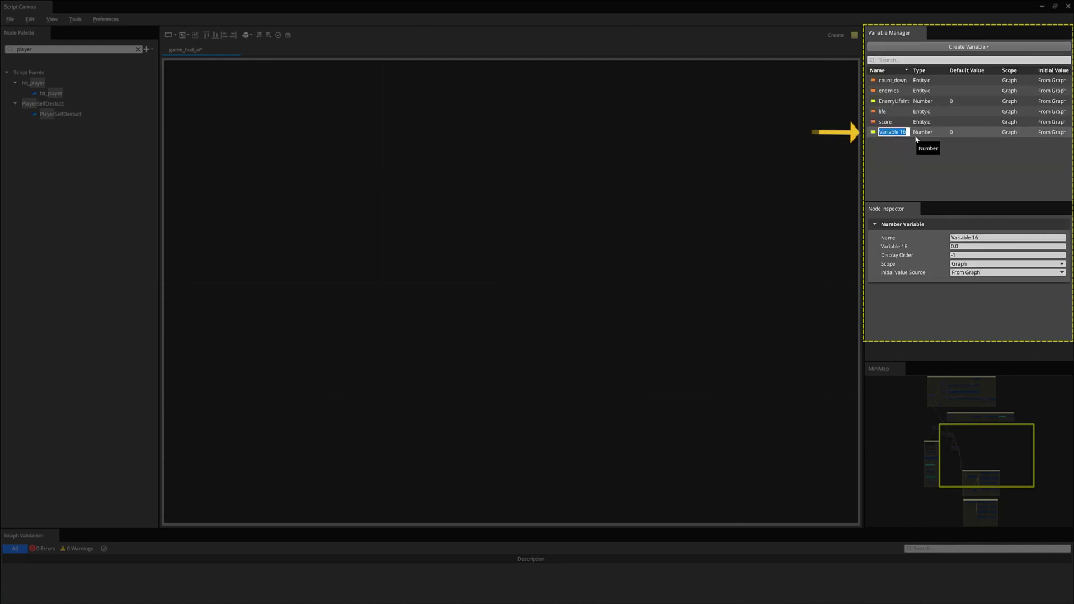
type("Lives")
key("Return")
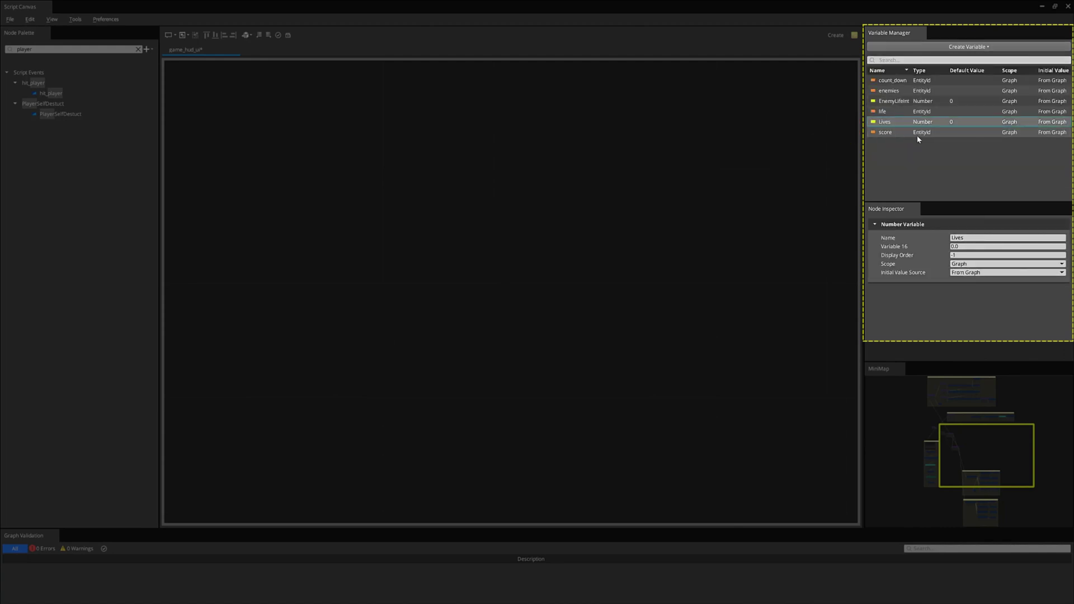
left_click(894, 173)
left_click(982, 46)
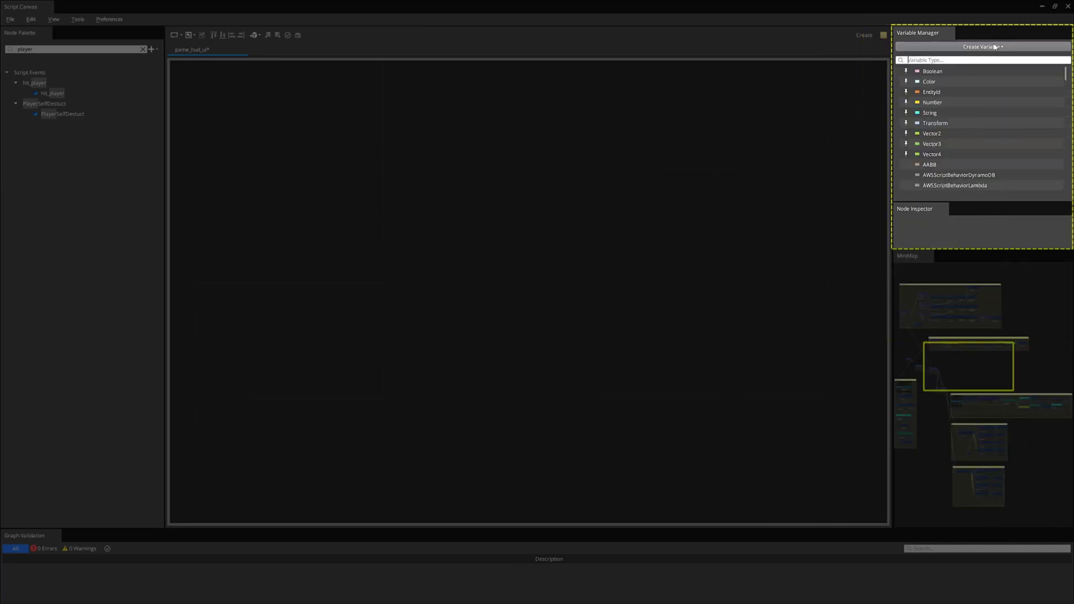
left_click(942, 103)
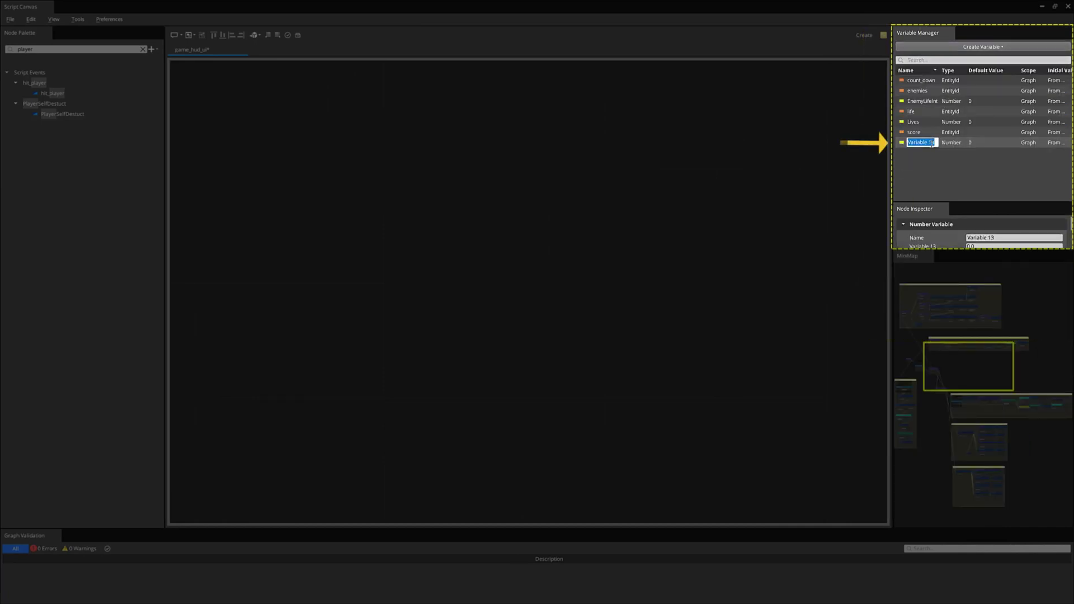
type("Score")
key("Return")
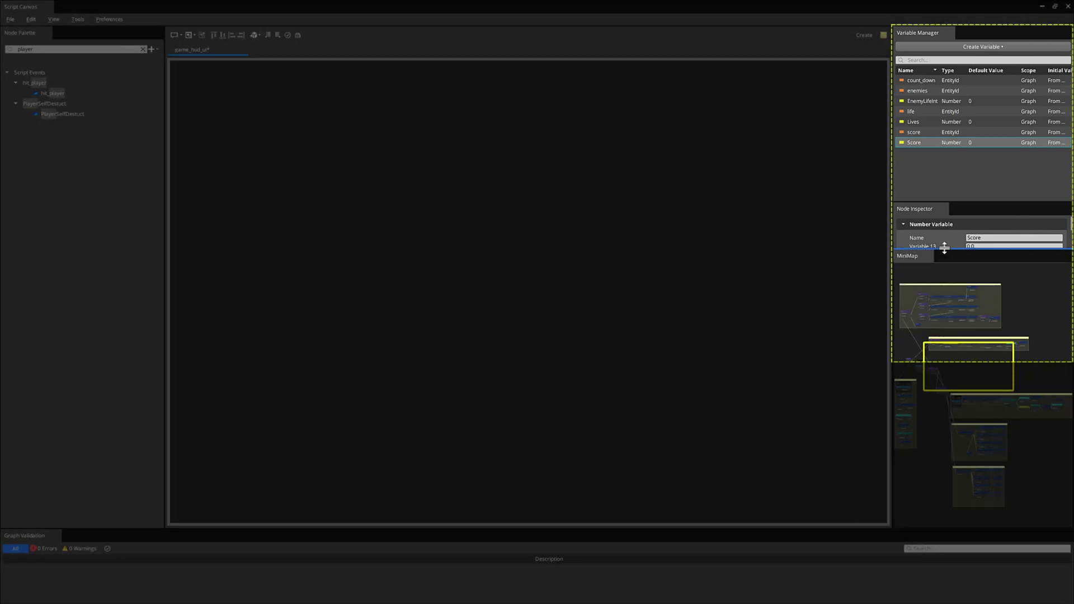
left_click_drag(944, 247, 935, 363)
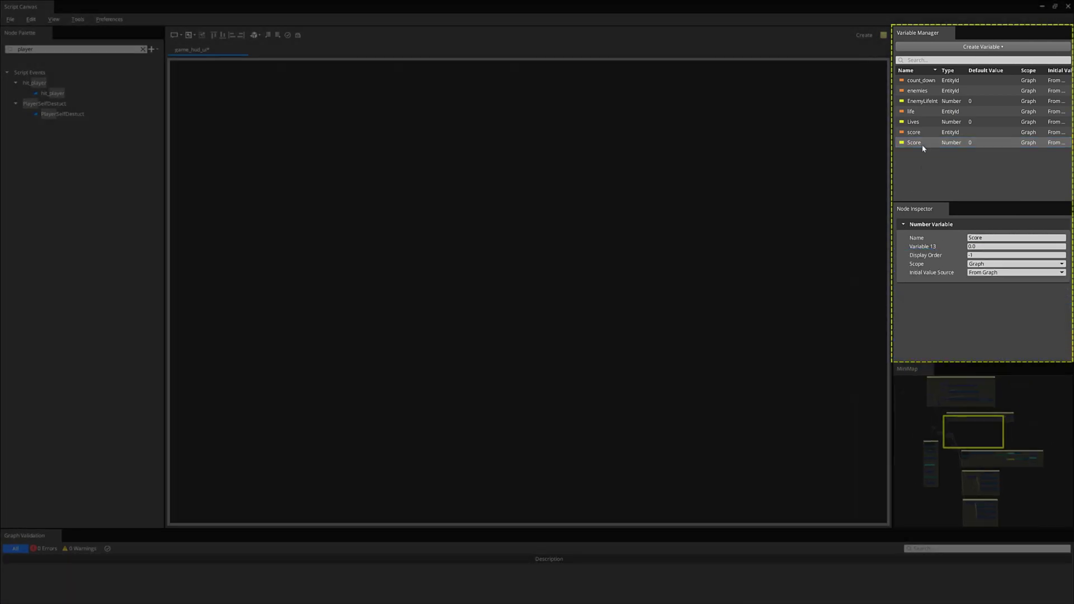
Create a Number variable named EnemyTotal.
left_click(934, 46)
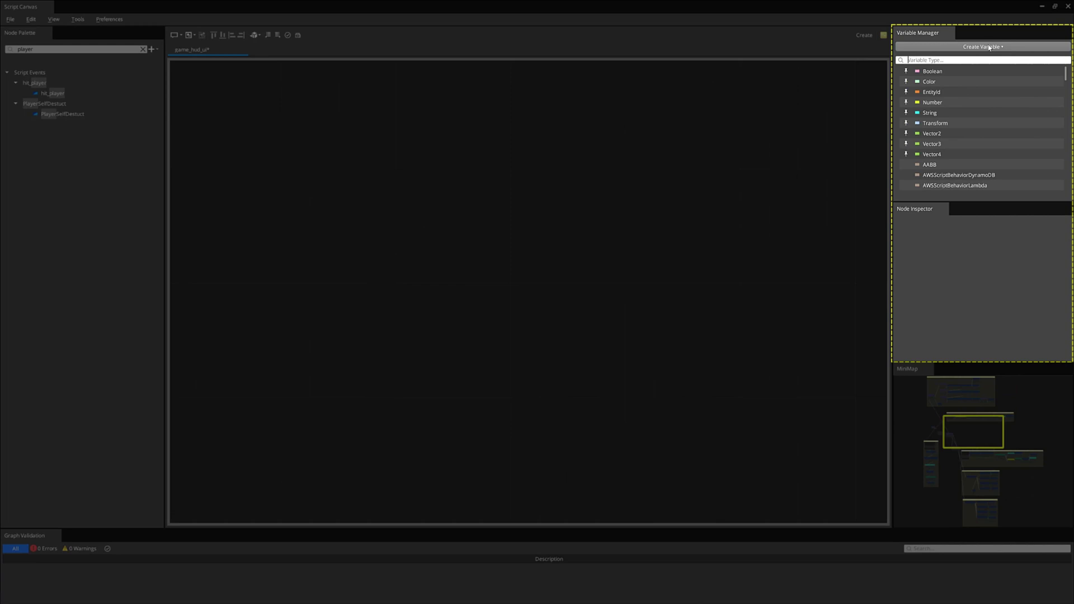
left_click(932, 102)
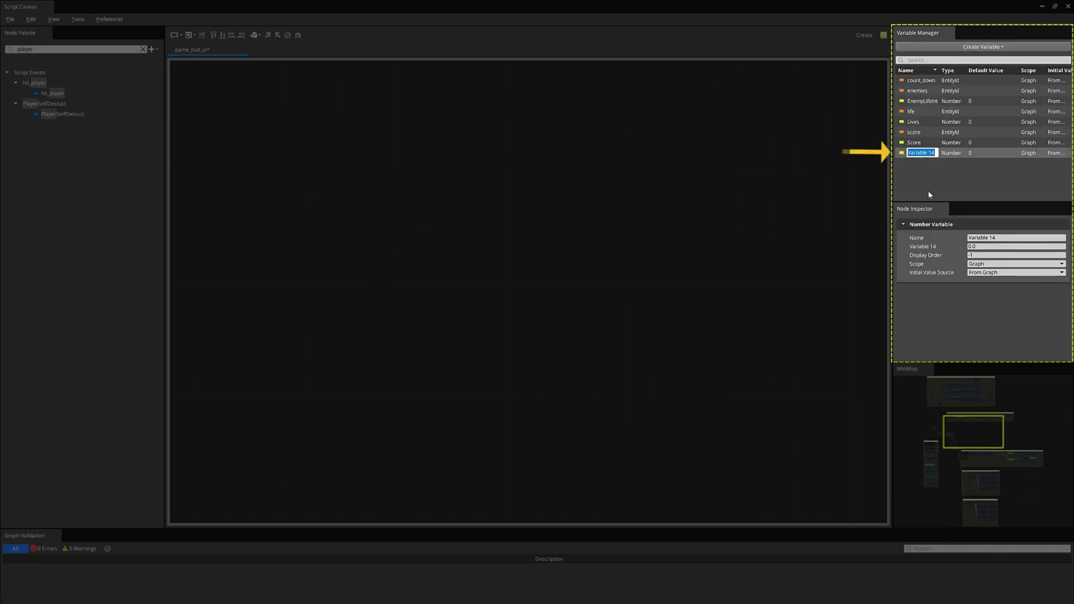
type("E")
type("al")
key("Return")
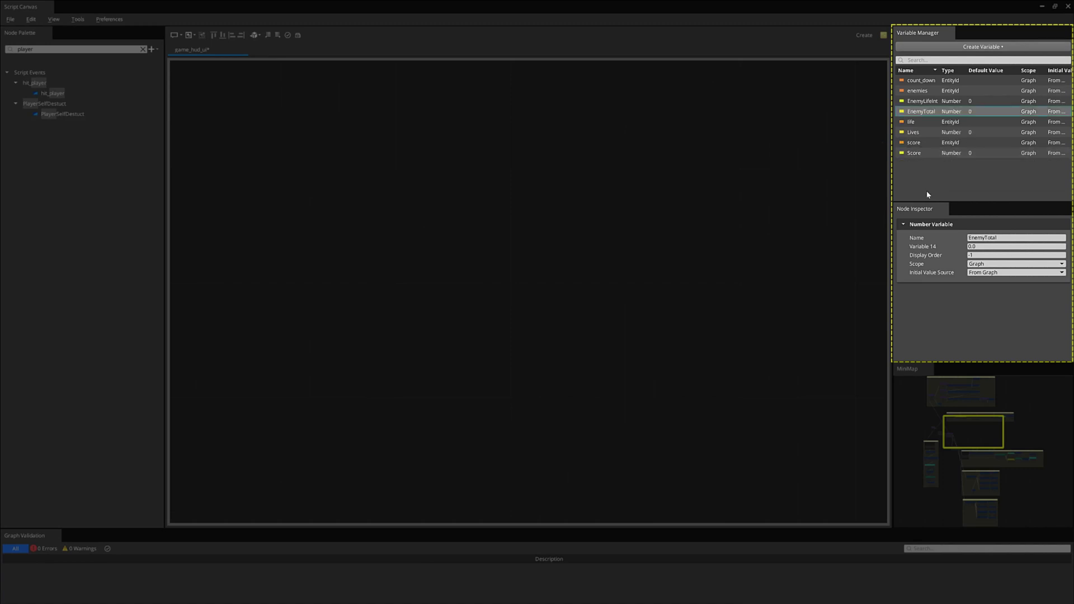
Set EnemyTotal's default value and make its Initial Value Source From Component.
left_click(978, 246)
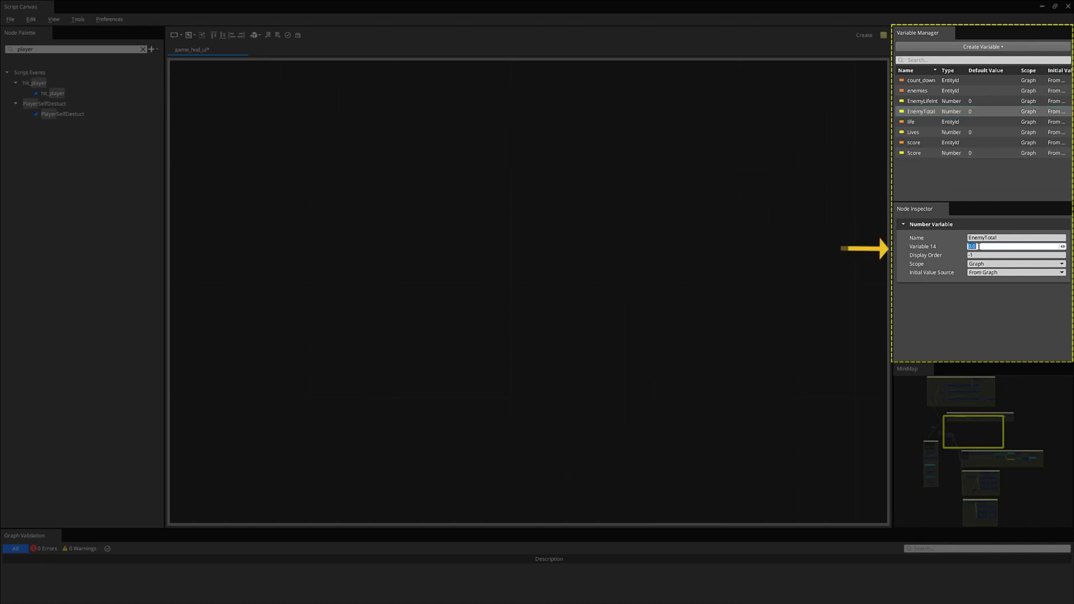
type("15")
key("Return")
left_click_drag(980, 246, 949, 244)
left_click(981, 272)
left_click(976, 292)
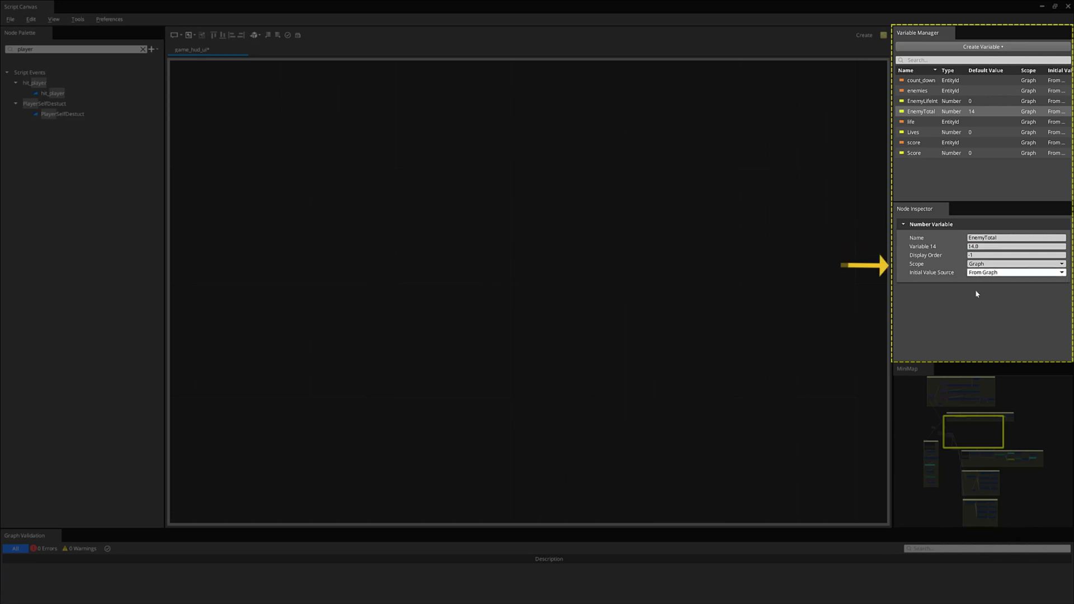